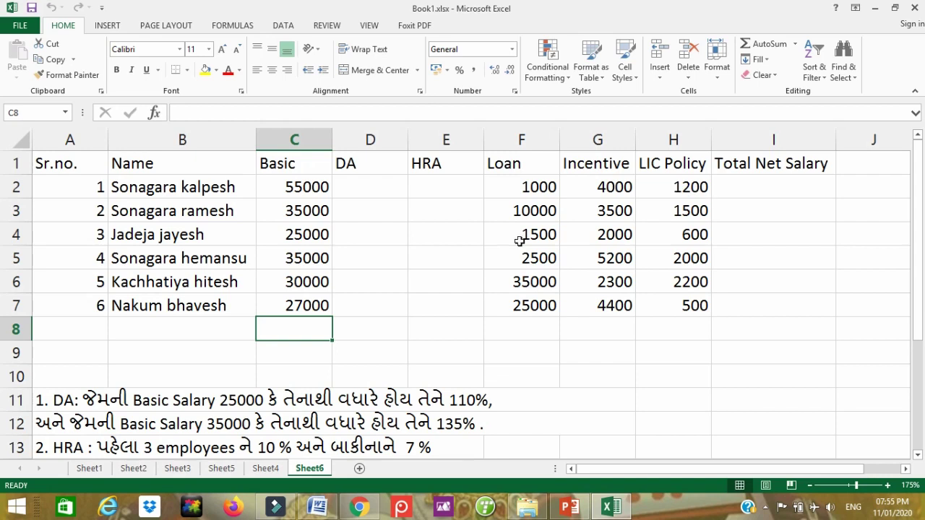
In D2, start an IF formula that returns 135% when the basic salary in C2 is at least 35000
{"action": "scroll", "coordinate": [127, 330], "scroll_direction": "down", "scroll_amount": 3}
{"action": "scroll", "coordinate": [126, 330], "scroll_direction": "up", "scroll_amount": 3}
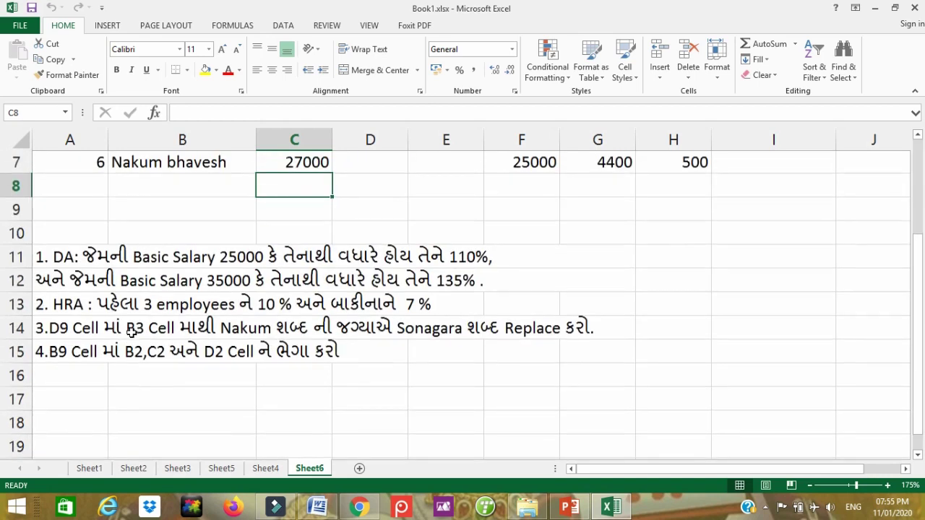
{"action": "scroll", "coordinate": [130, 337], "scroll_direction": "down", "scroll_amount": 1}
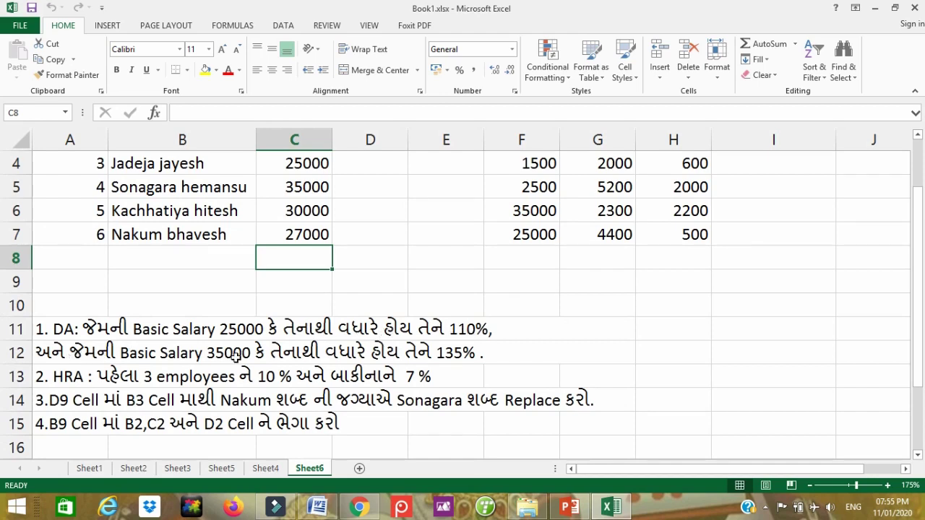
{"action": "left_click", "coordinate": [464, 353]}
{"action": "scroll", "coordinate": [433, 326], "scroll_direction": "up", "scroll_amount": 1}
{"action": "left_click", "coordinate": [356, 182]}
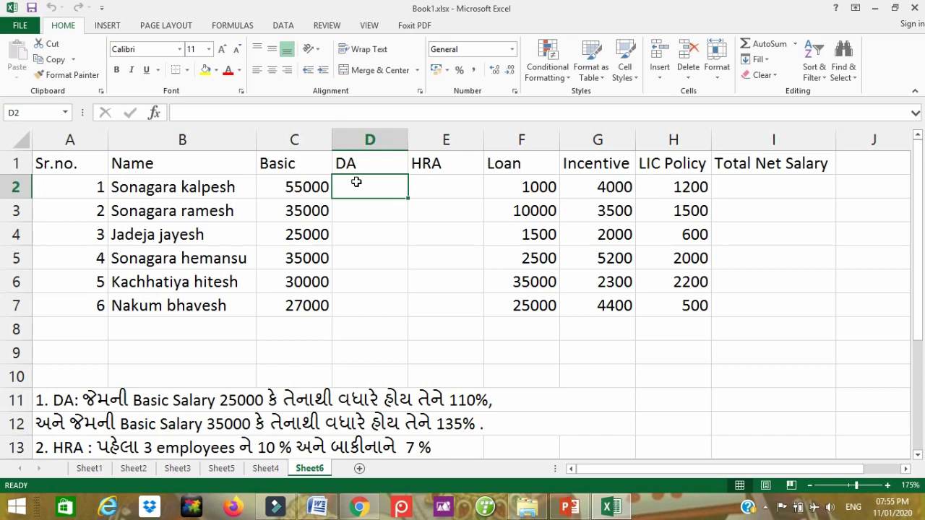
{"action": "double_click", "coordinate": [359, 186]}
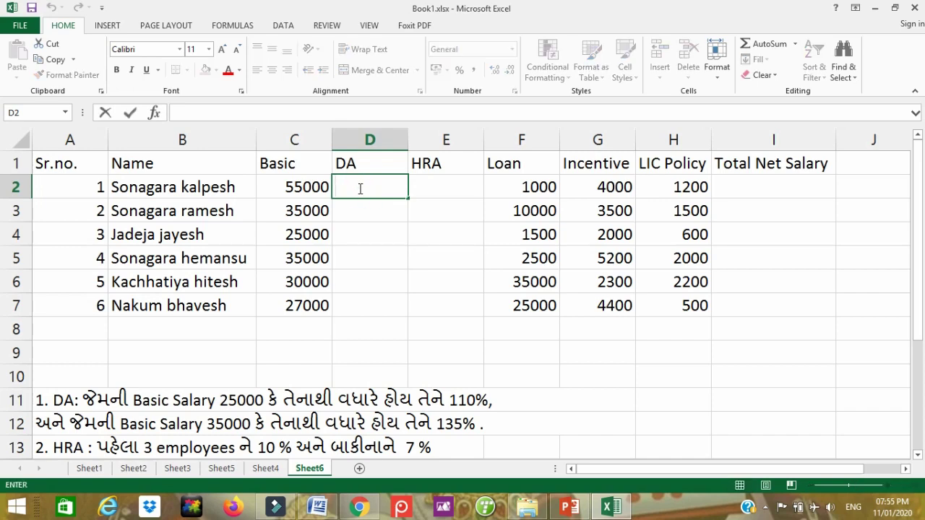
{"action": "type", "text": "=if"}
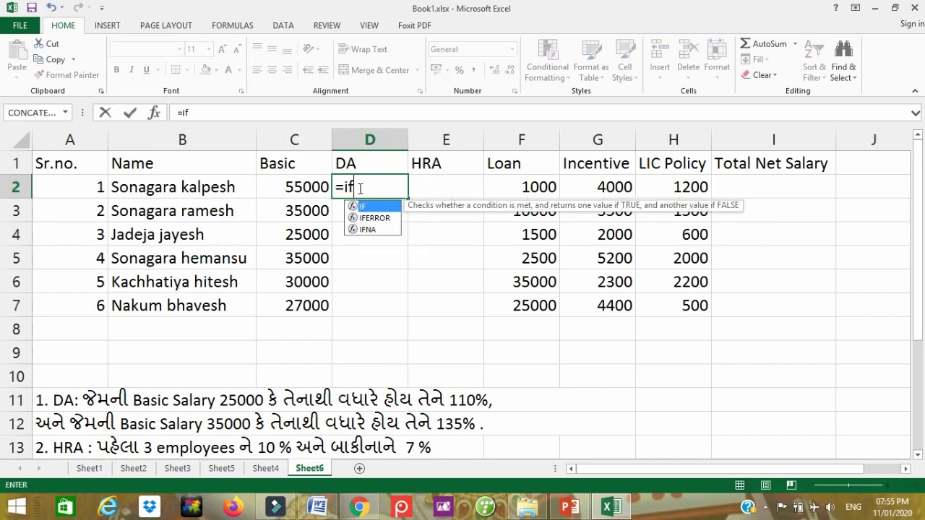
{"action": "type", "text": "("}
{"action": "left_click", "coordinate": [307, 188]}
{"action": "type", "text": ">"}
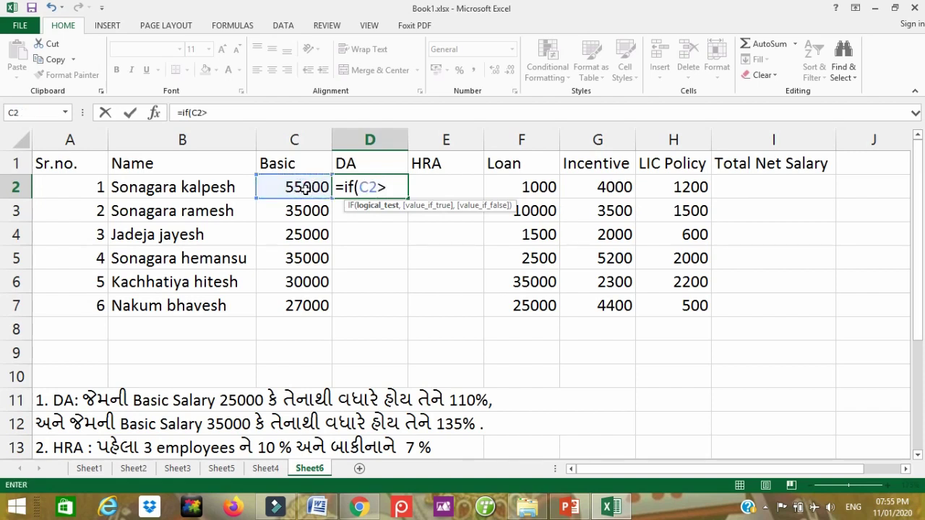
{"action": "type", "text": "=3500"}
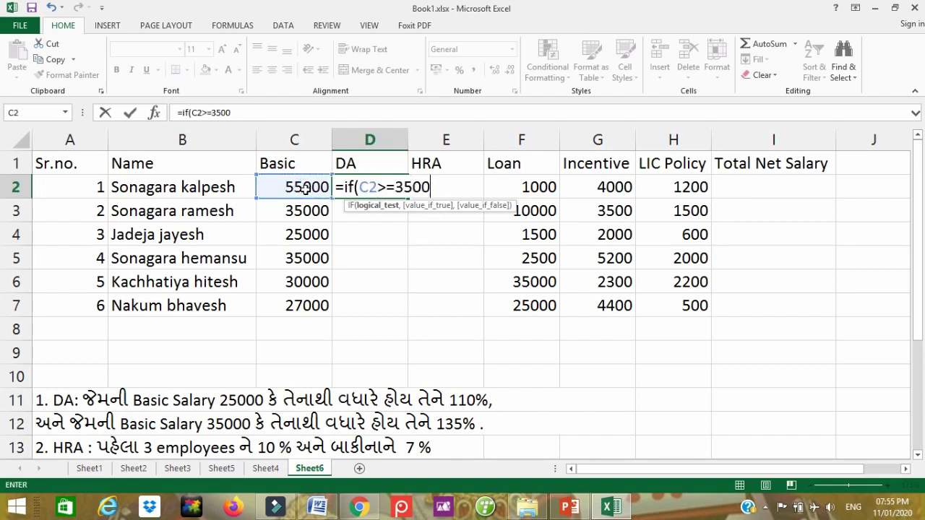
{"action": "type", "text": "0,"}
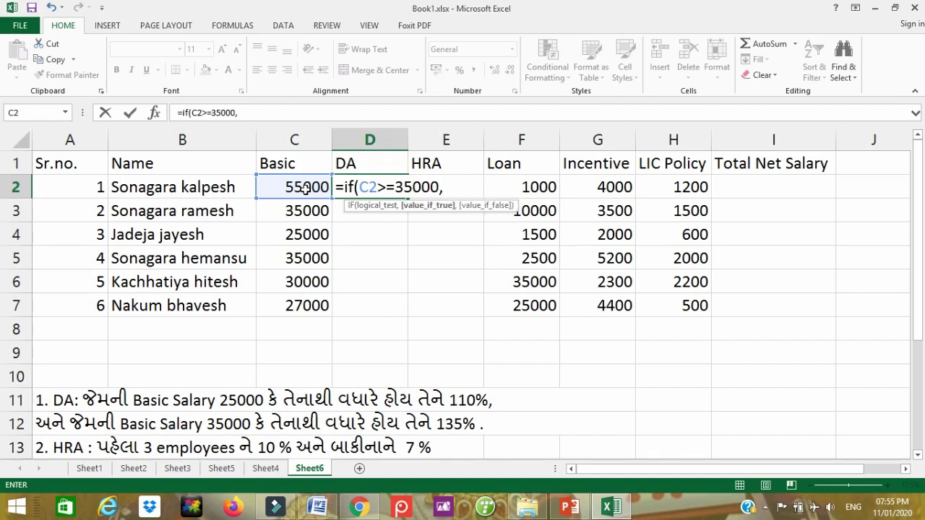
{"action": "type", "text": "135%"}
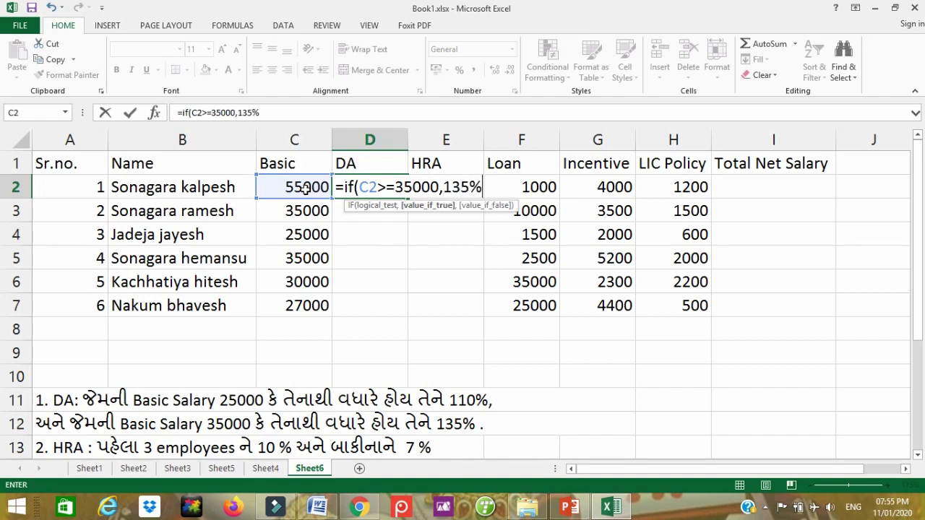
Complete the D2 formula with a nested IF returning 110% when C2>=25000, multiply the whole result by C2, and enter it
{"action": "type", "text": ",id"}
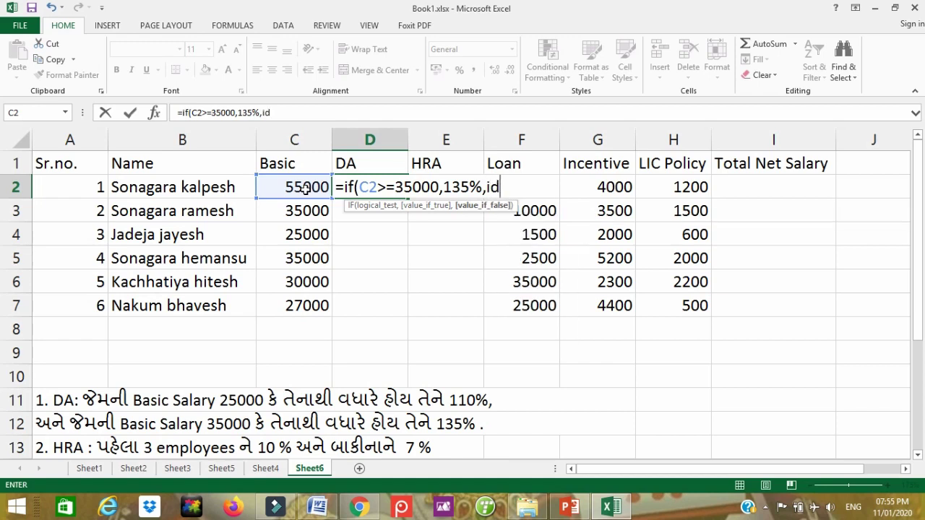
{"action": "key", "text": "BackSpace"}
{"action": "type", "text": "f("}
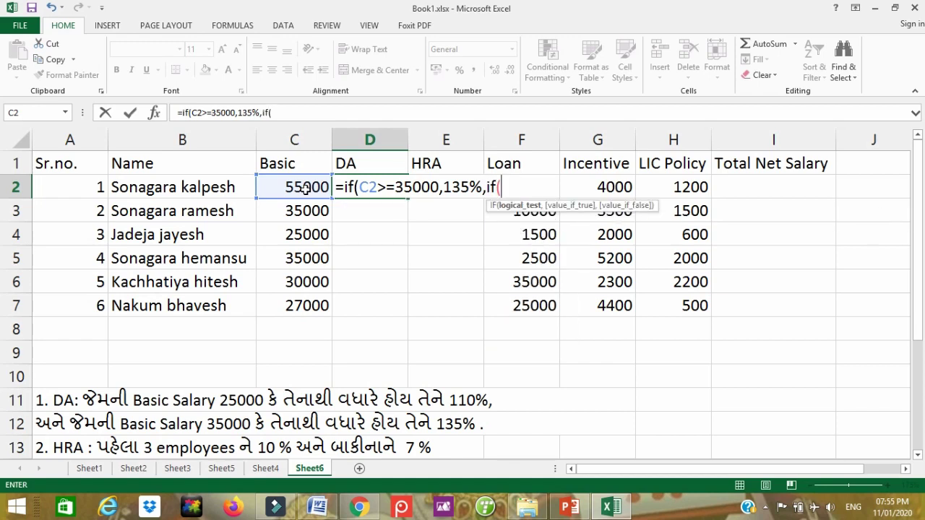
{"action": "type", "text": "c2"}
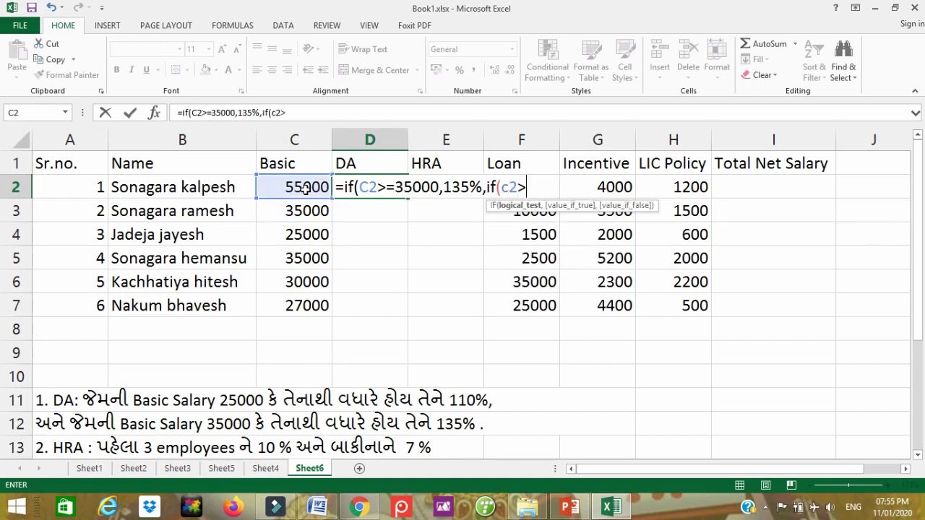
{"action": "type", "text": ">=3"}
{"action": "key", "text": "BackSpace"}
{"action": "type", "text": "2500"}
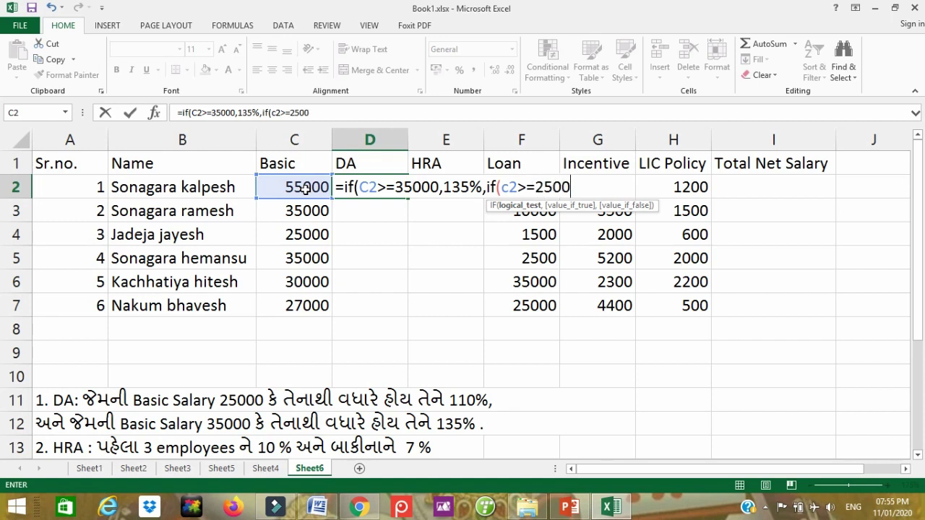
{"action": "type", "text": "0,"}
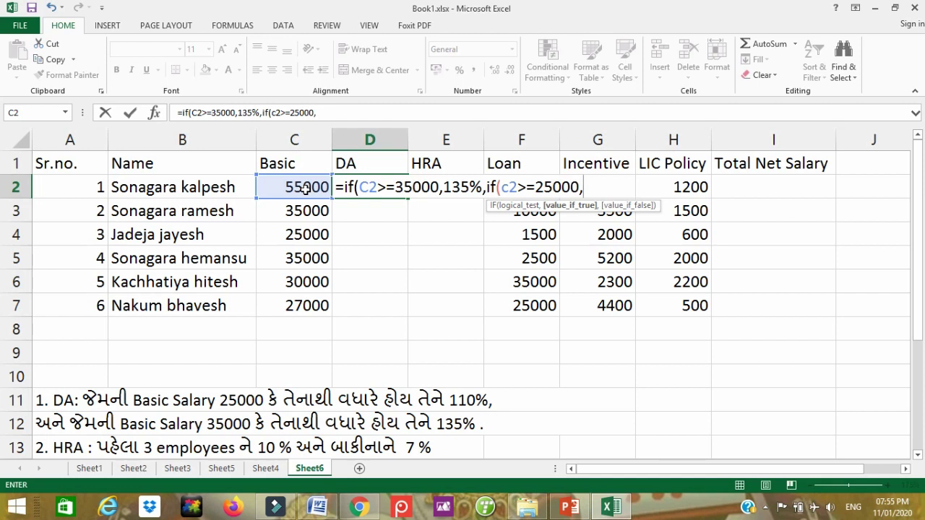
{"action": "type", "text": "110%"}
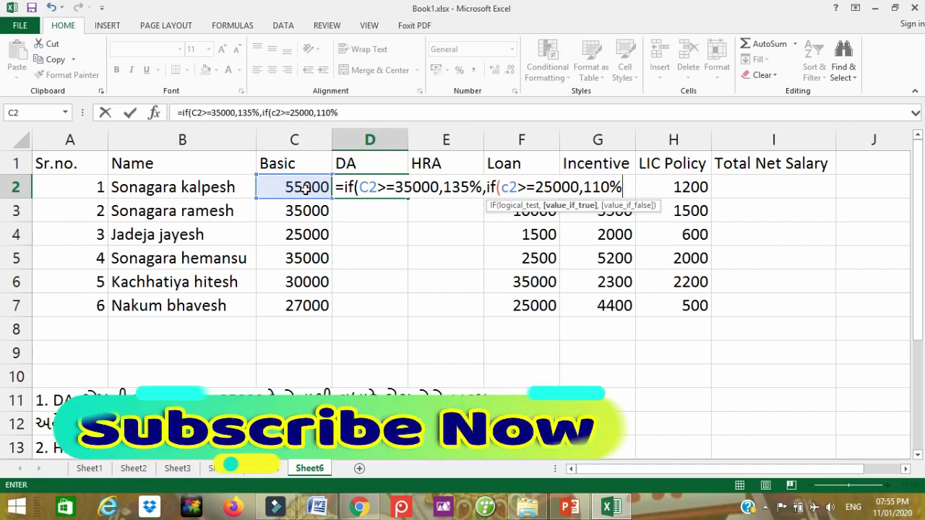
{"action": "type", "text": ")"}
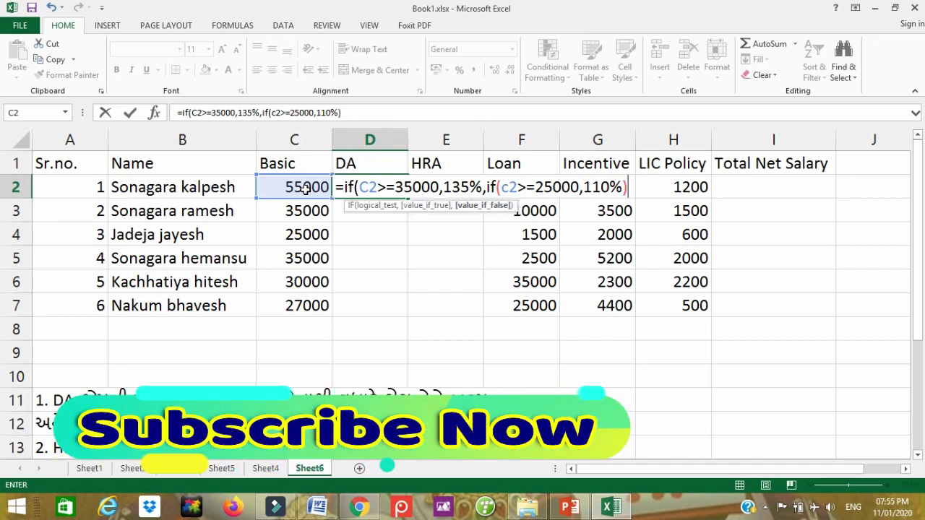
{"action": "type", "text": ")*"}
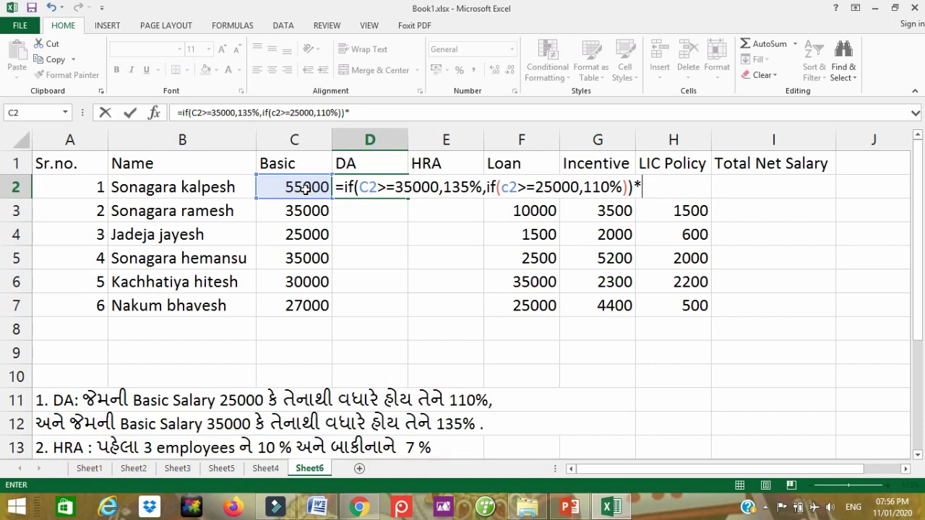
{"action": "type", "text": "c2"}
{"action": "key", "text": "Return"}
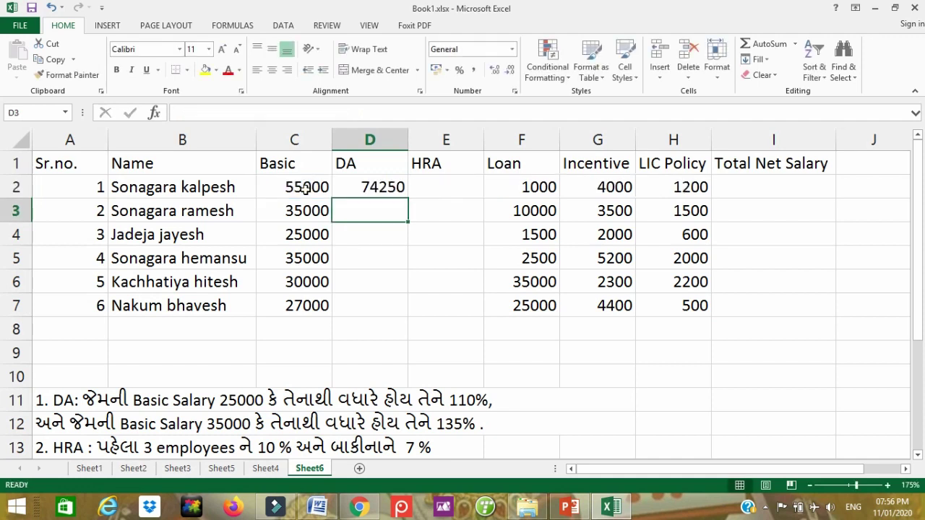
Fill the DA formula from D2 down to D7 for the remaining employees
{"action": "left_click", "coordinate": [377, 185]}
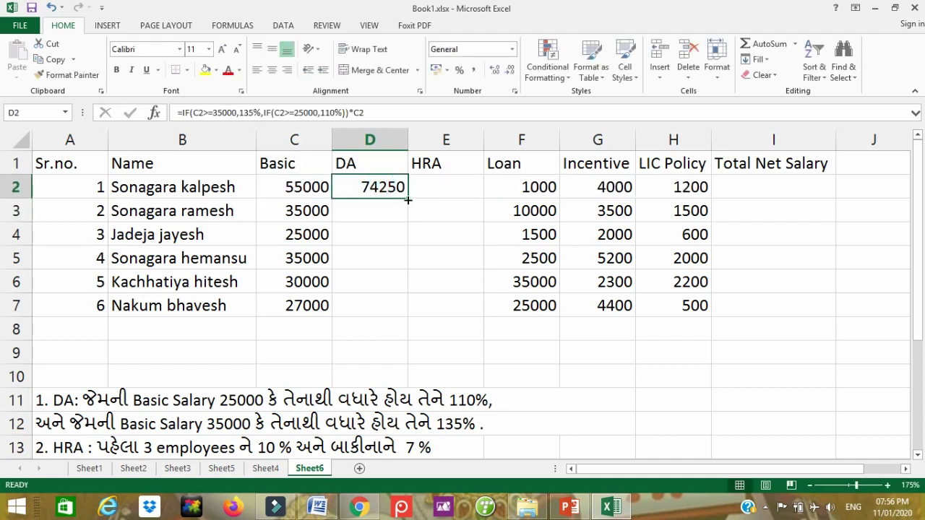
{"action": "double_click", "coordinate": [407, 201]}
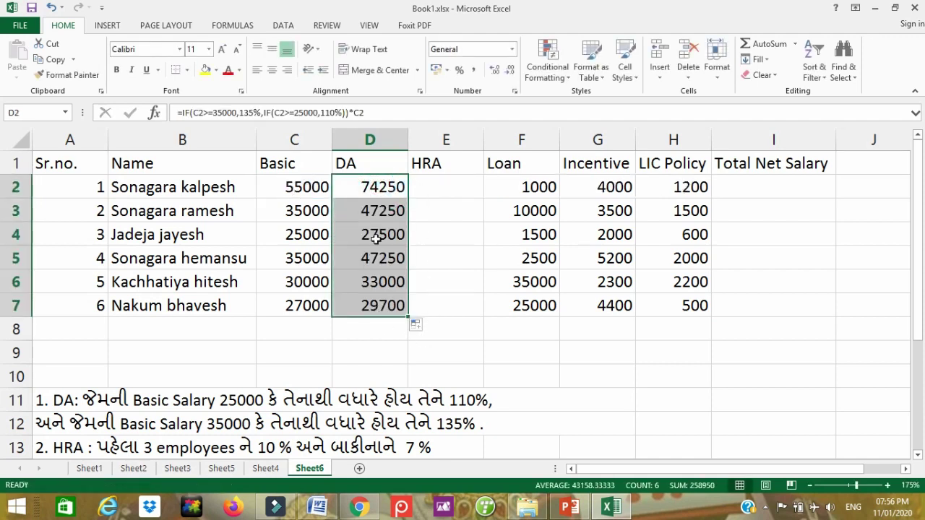
{"action": "left_click", "coordinate": [362, 326]}
{"action": "scroll", "coordinate": [344, 343], "scroll_direction": "down", "scroll_amount": 1}
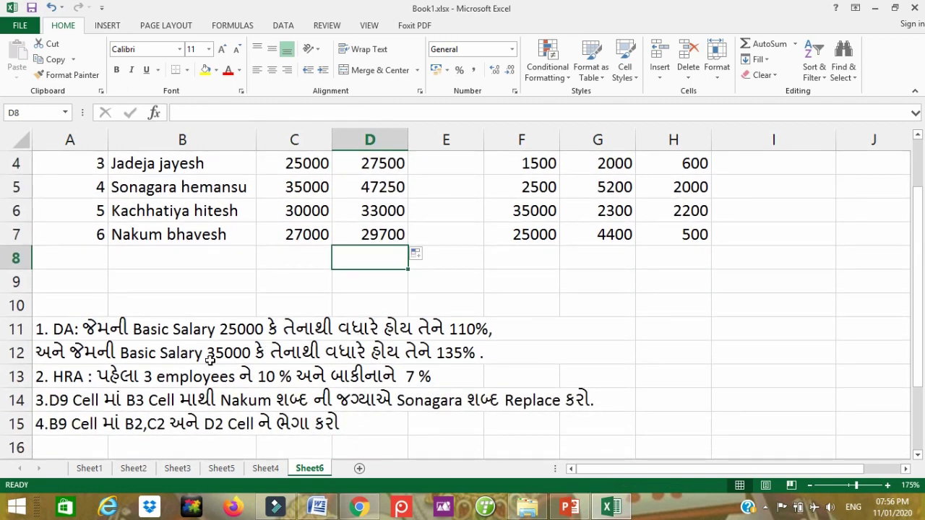
{"action": "scroll", "coordinate": [309, 338], "scroll_direction": "up", "scroll_amount": 1}
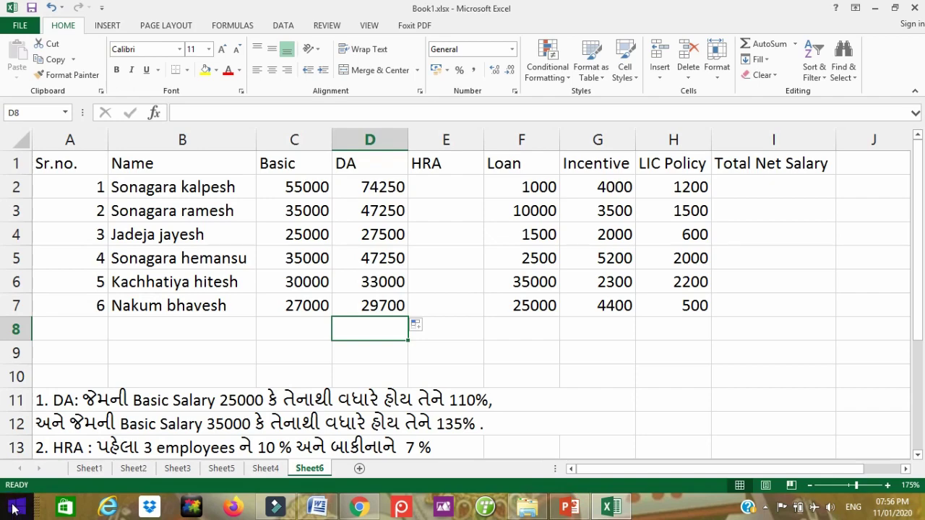
Search the system for the Calculator app and open it over the worksheet
{"action": "left_click", "coordinate": [15, 508]}
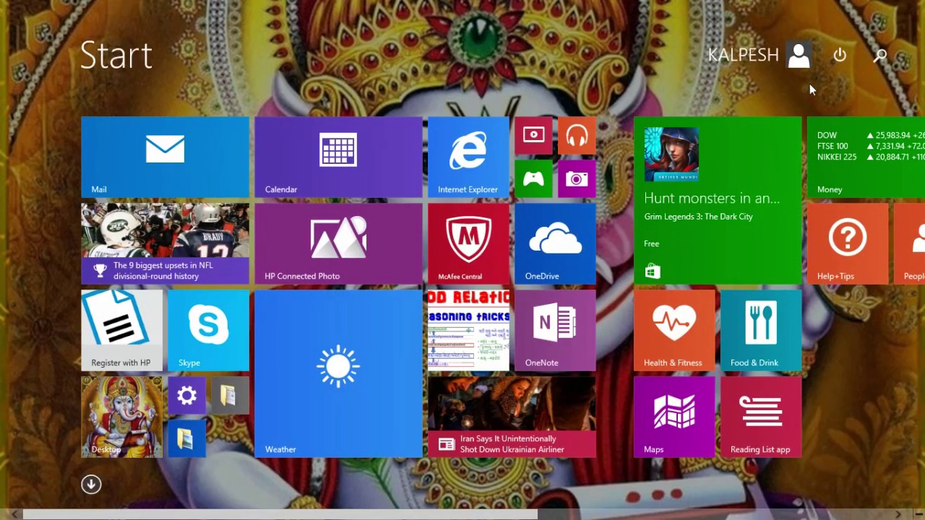
{"action": "left_click", "coordinate": [884, 62]}
{"action": "type", "text": "ca"}
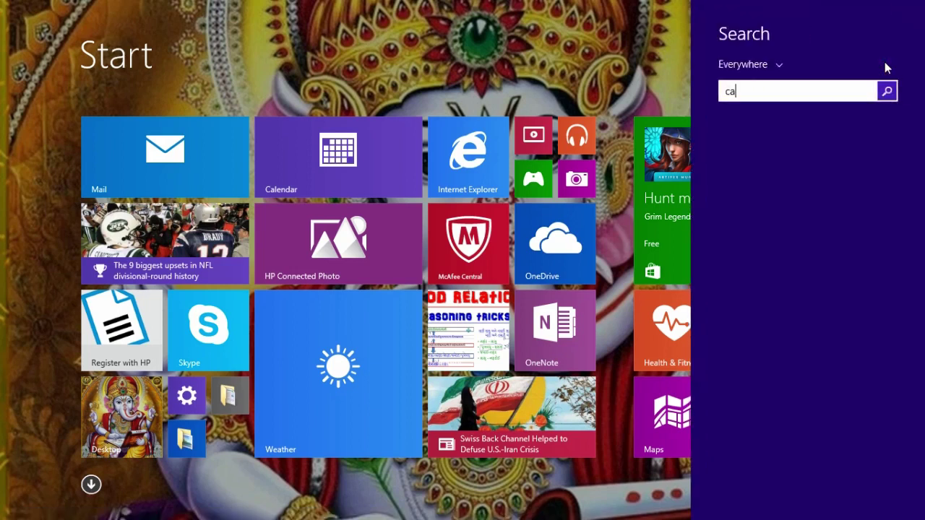
{"action": "type", "text": "lculator"}
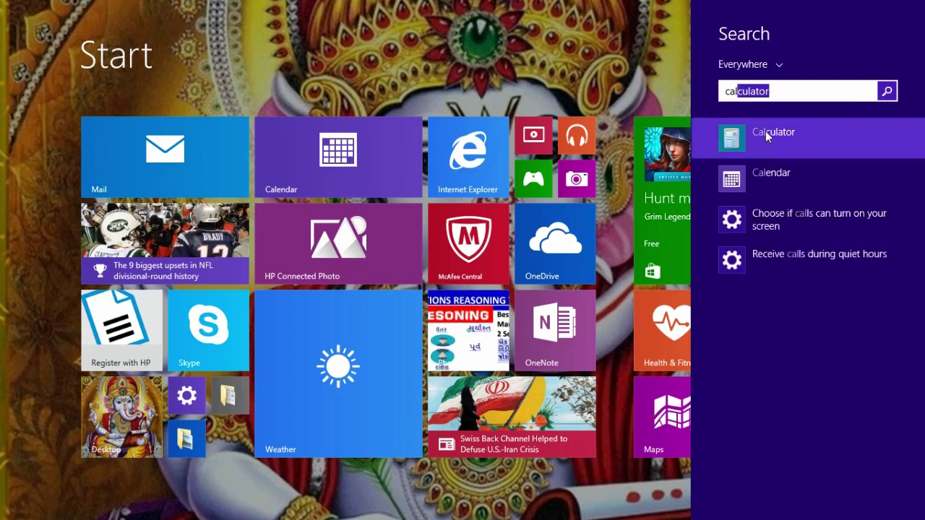
{"action": "left_click", "coordinate": [760, 135]}
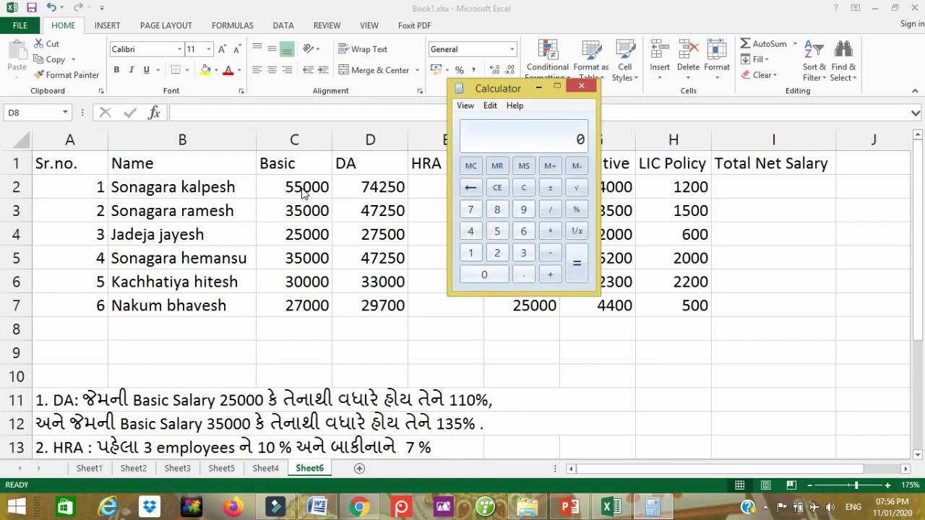
Check the DA for the 25000 basic salary by calculating 25000 * 110 / 100, and move the calculator off the HRA column
{"action": "left_click", "coordinate": [497, 253]}
{"action": "left_click", "coordinate": [497, 231]}
{"action": "left_click", "coordinate": [484, 275]}
{"action": "double_click", "coordinate": [484, 275]}
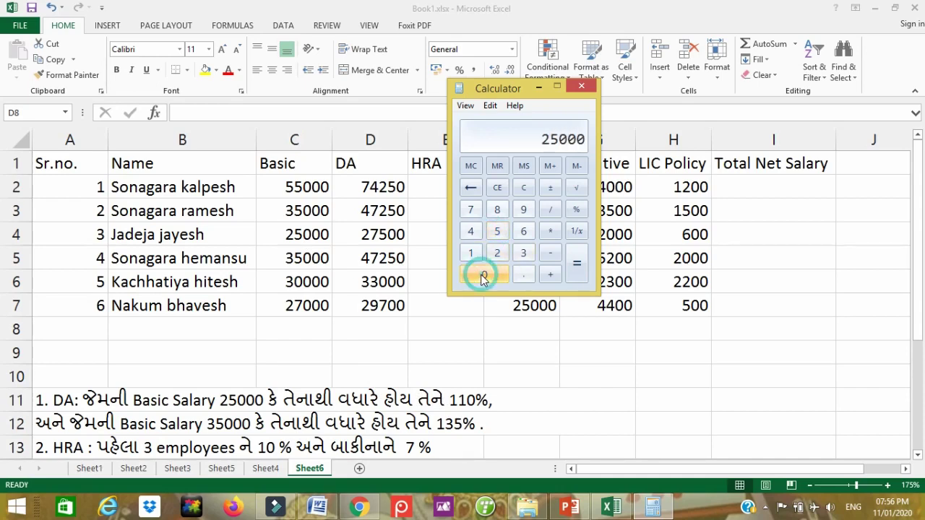
{"action": "left_click", "coordinate": [549, 231]}
{"action": "double_click", "coordinate": [471, 253]}
{"action": "left_click", "coordinate": [485, 274]}
{"action": "left_click", "coordinate": [576, 264]}
{"action": "left_click", "coordinate": [550, 210]}
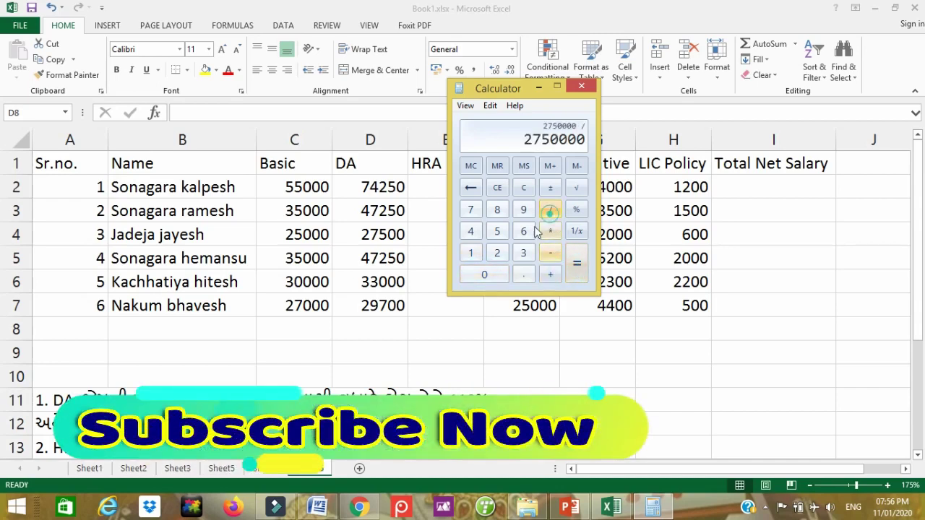
{"action": "left_click", "coordinate": [470, 253]}
{"action": "double_click", "coordinate": [484, 275]}
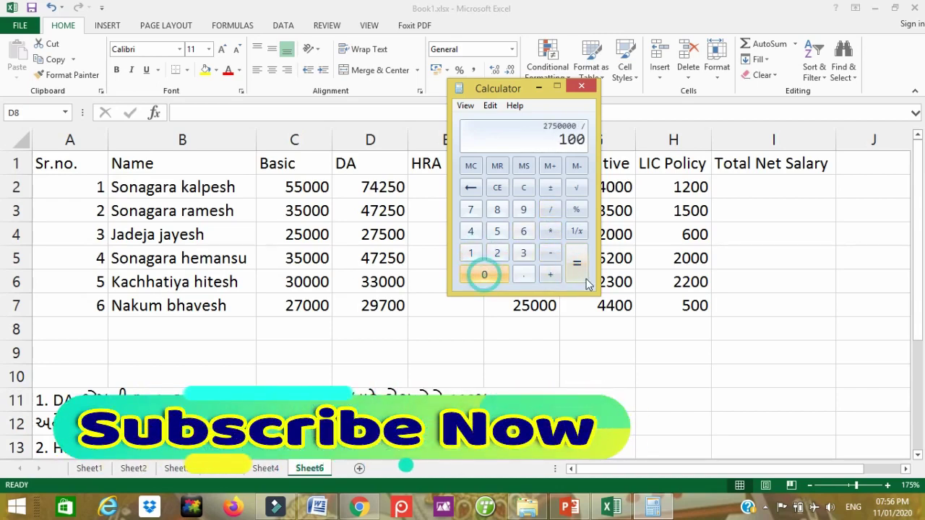
{"action": "left_click", "coordinate": [576, 264]}
{"action": "left_click_drag", "start_coordinate": [504, 87], "coordinate": [566, 91]}
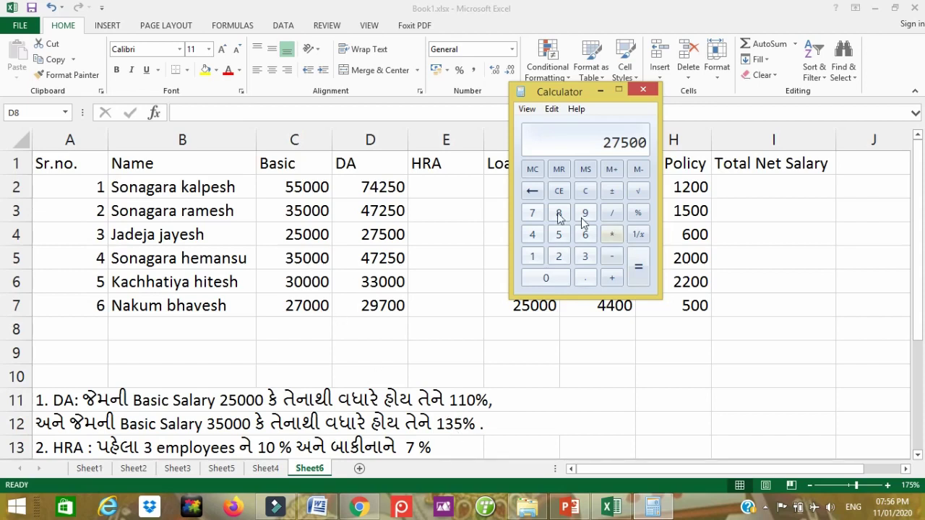
Check the DA for the 55000 basic salary by calculating 55000 * 135 / 100, and minimize the calculator
{"action": "left_click", "coordinate": [559, 190]}
{"action": "left_click", "coordinate": [559, 234]}
{"action": "left_click", "coordinate": [558, 235]}
{"action": "left_click", "coordinate": [544, 278]}
{"action": "left_click", "coordinate": [545, 278]}
{"action": "left_click", "coordinate": [544, 278]}
{"action": "left_click", "coordinate": [610, 236]}
{"action": "left_click", "coordinate": [532, 256]}
{"action": "left_click", "coordinate": [586, 257]}
{"action": "left_click", "coordinate": [559, 235]}
{"action": "left_click", "coordinate": [636, 267]}
{"action": "left_click", "coordinate": [611, 213]}
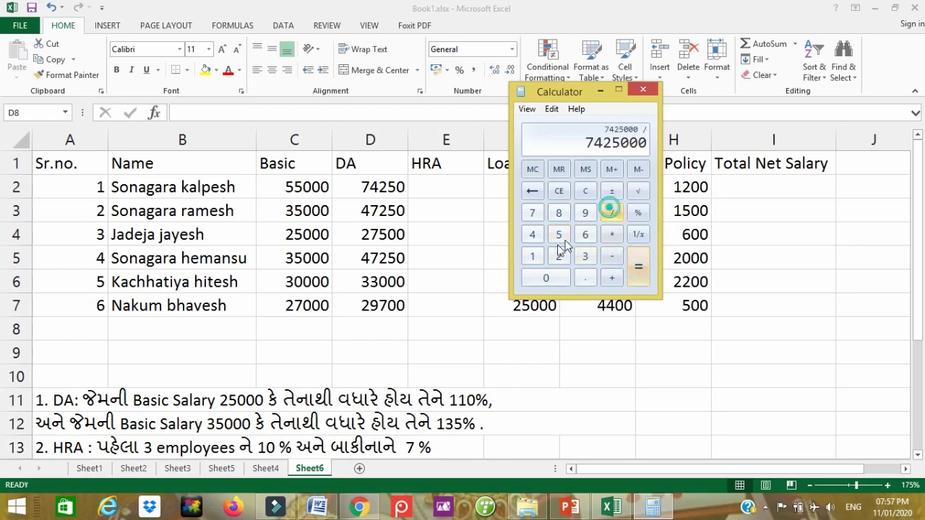
{"action": "left_click", "coordinate": [532, 257]}
{"action": "left_click", "coordinate": [546, 280]}
{"action": "left_click", "coordinate": [546, 280]}
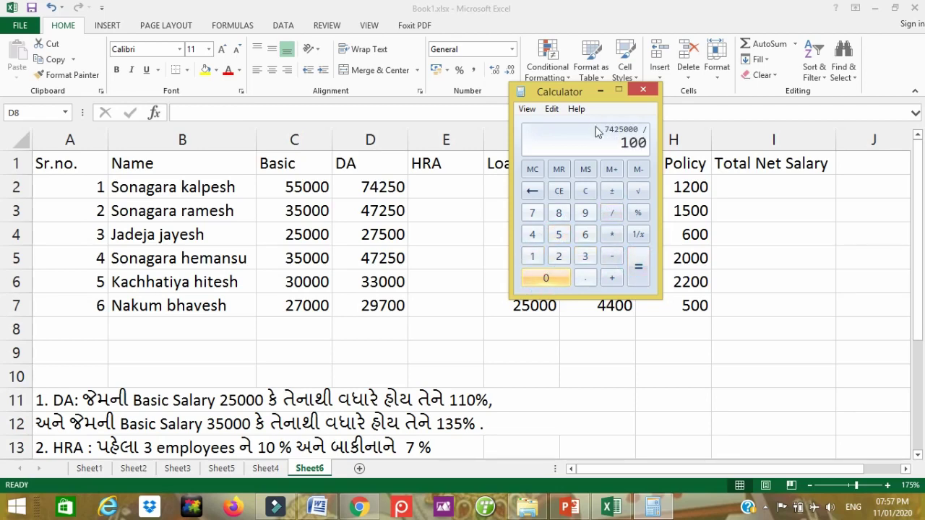
{"action": "left_click", "coordinate": [638, 263]}
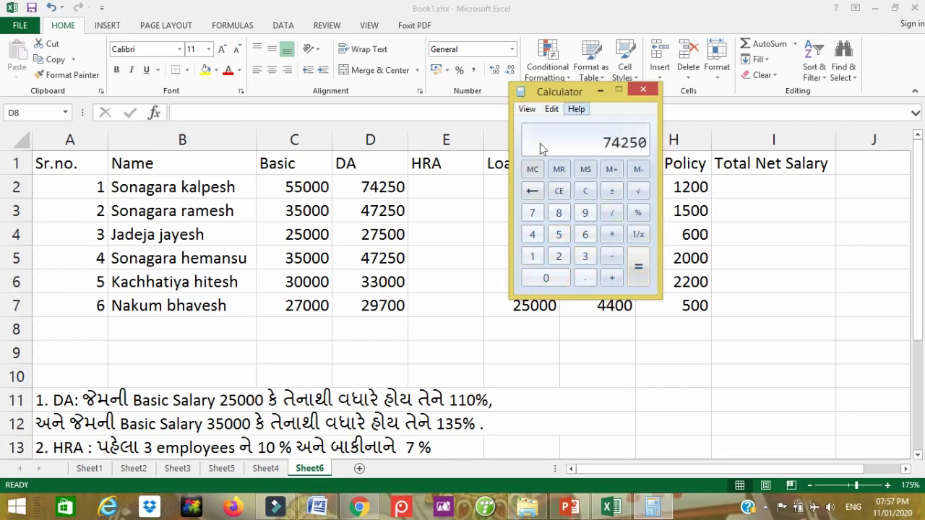
{"action": "left_click", "coordinate": [599, 91]}
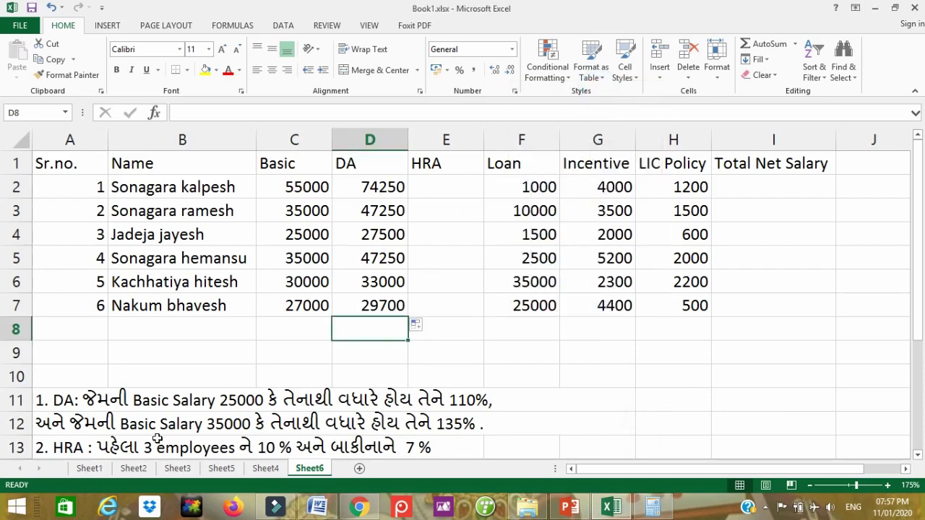
Review the HRA rule, and start an IF formula in E2 with the condition or(a2=1,a2=2,a2=3) for the first three employees
{"action": "left_click", "coordinate": [165, 414]}
{"action": "scroll", "coordinate": [164, 414], "scroll_direction": "down", "scroll_amount": 1}
{"action": "left_click", "coordinate": [105, 376]}
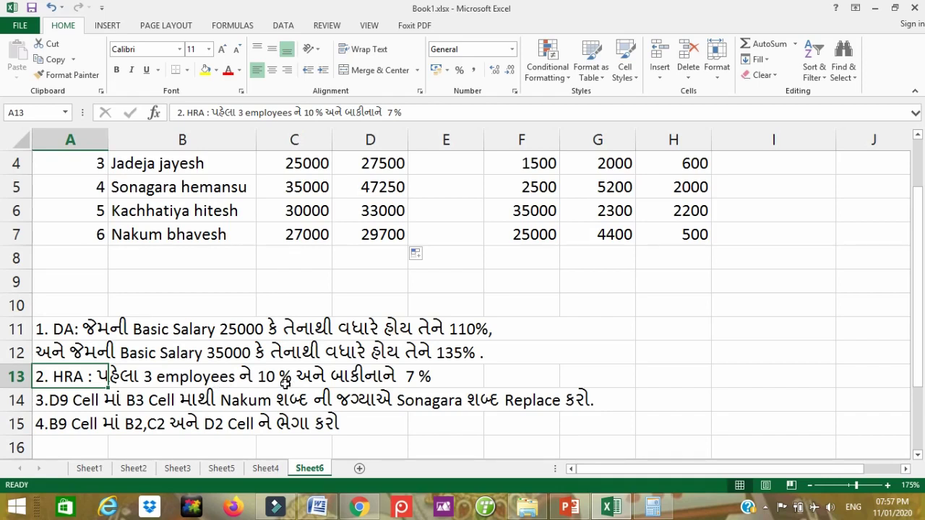
{"action": "scroll", "coordinate": [371, 388], "scroll_direction": "up", "scroll_amount": 1}
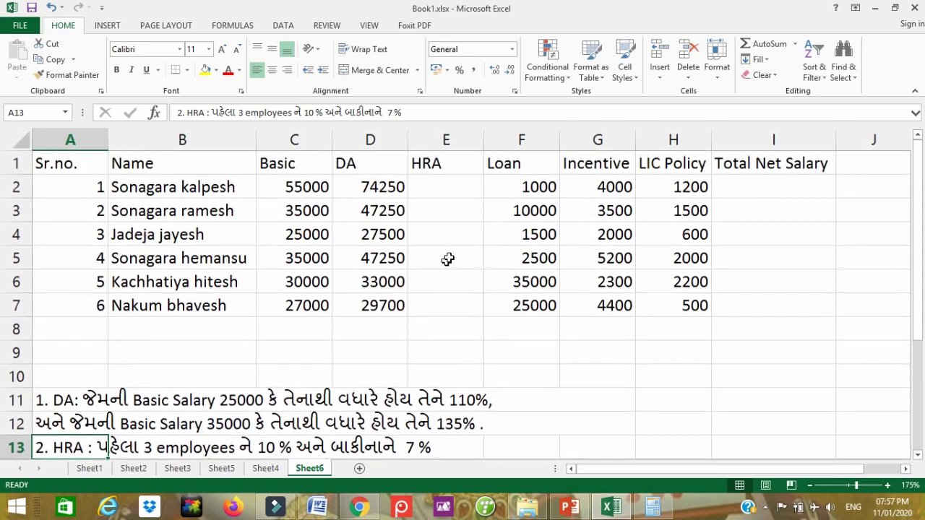
{"action": "left_click", "coordinate": [433, 185]}
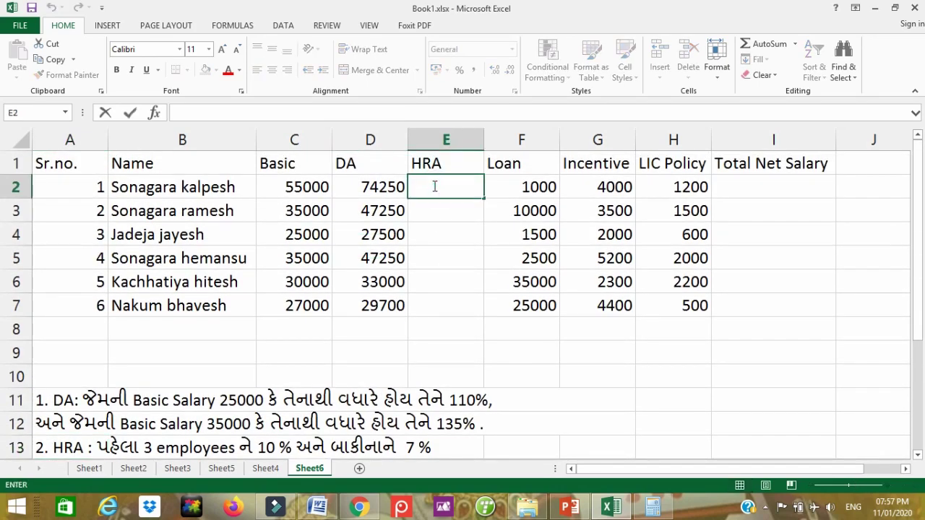
{"action": "type", "text": "=if"}
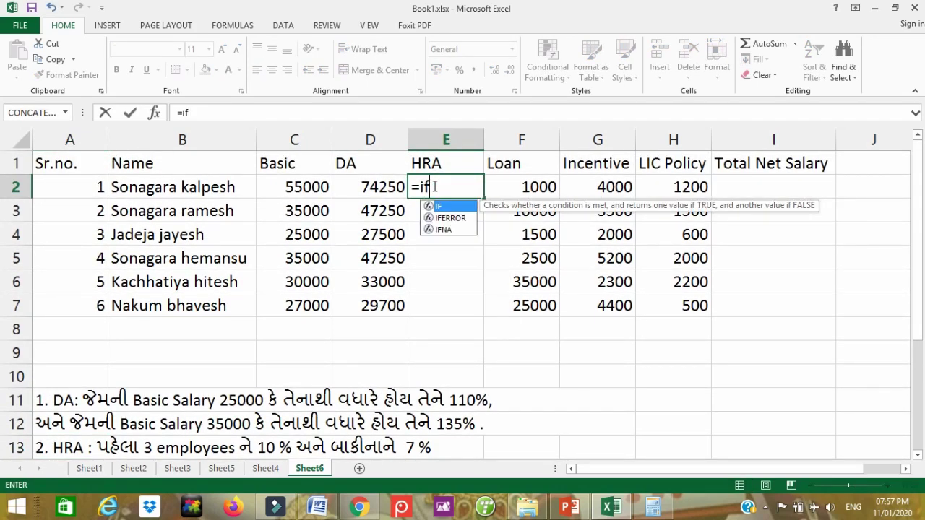
{"action": "type", "text": "(or"}
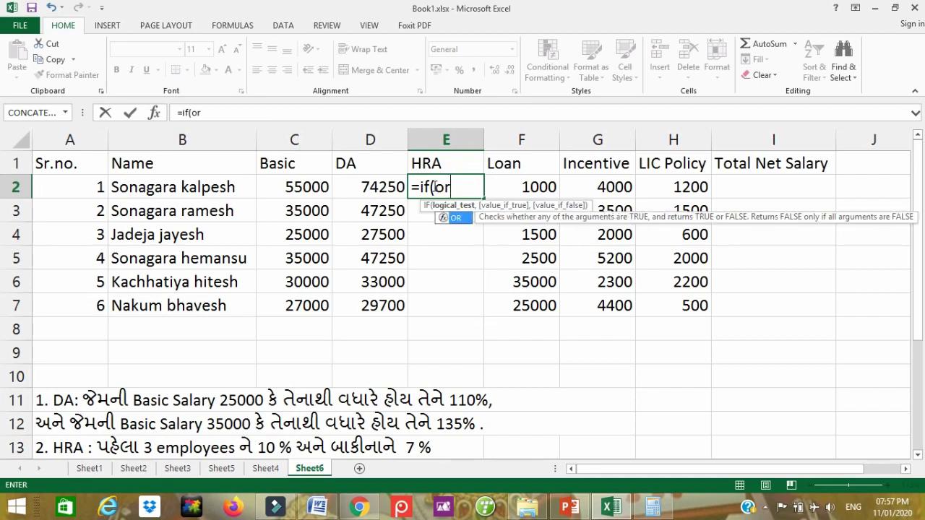
{"action": "type", "text": "(a2"}
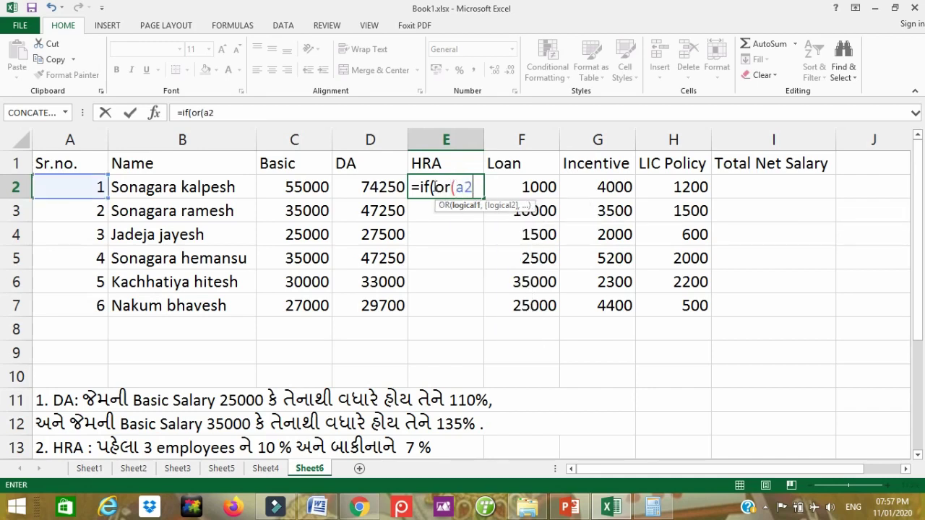
{"action": "type", "text": "=1,"}
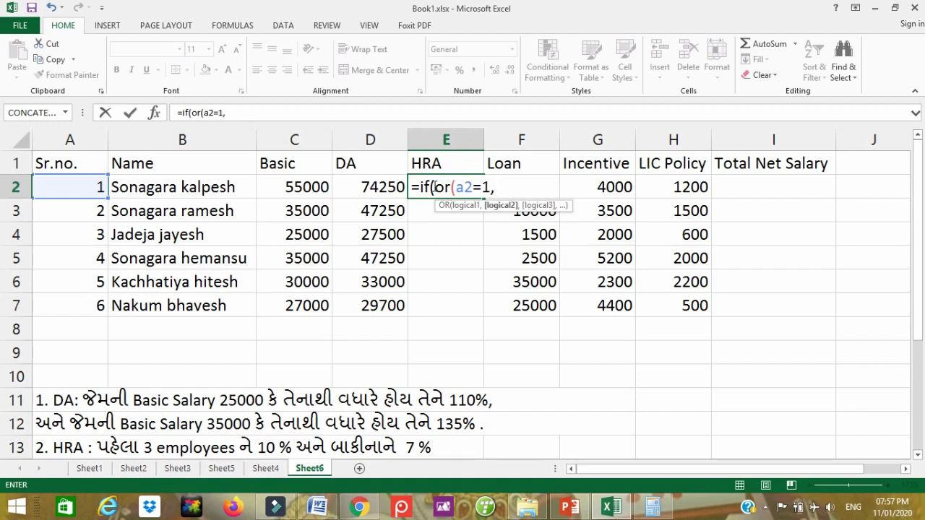
{"action": "type", "text": "a2=2,"}
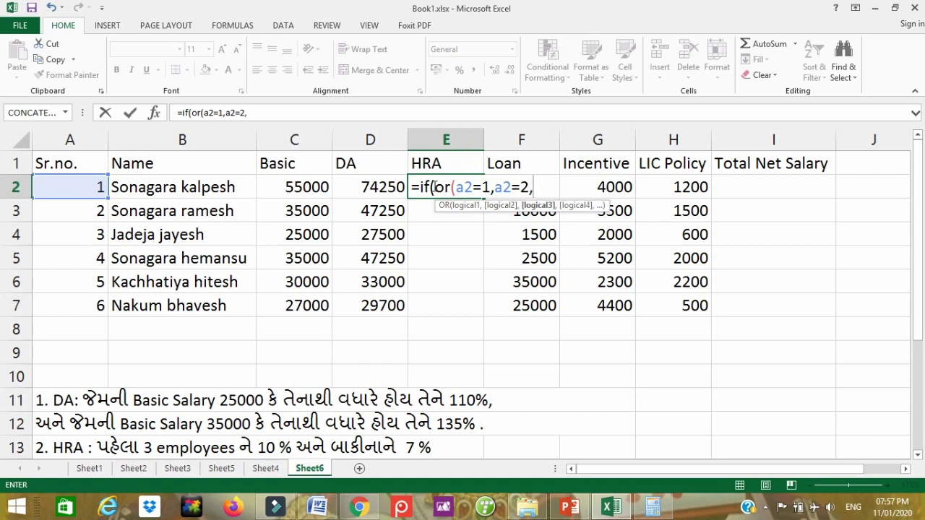
{"action": "type", "text": "a2"}
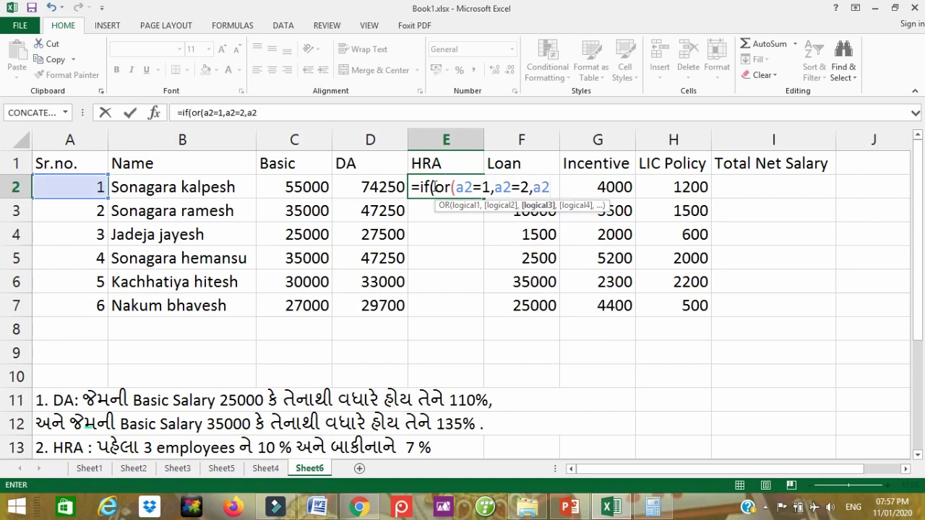
{"action": "type", "text": "=3"}
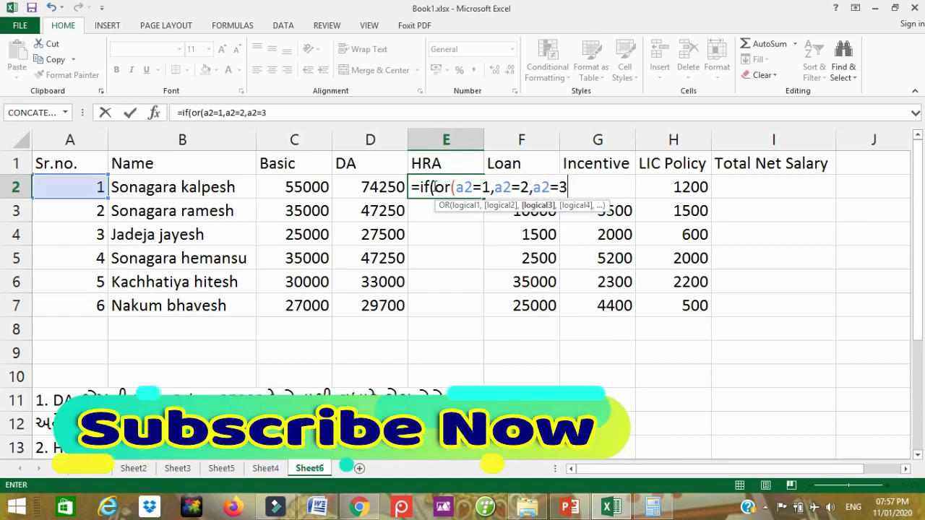
{"action": "type", "text": ")"}
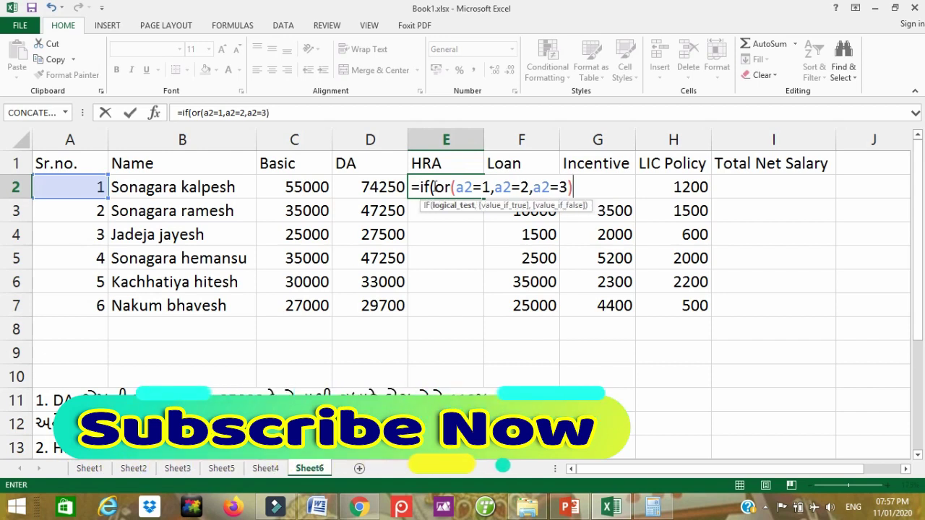
Complete the E2 HRA formula to return 10% if true and 7% otherwise, multiplied by c2, checking it against the HRA rule
{"action": "type", "text": ","}
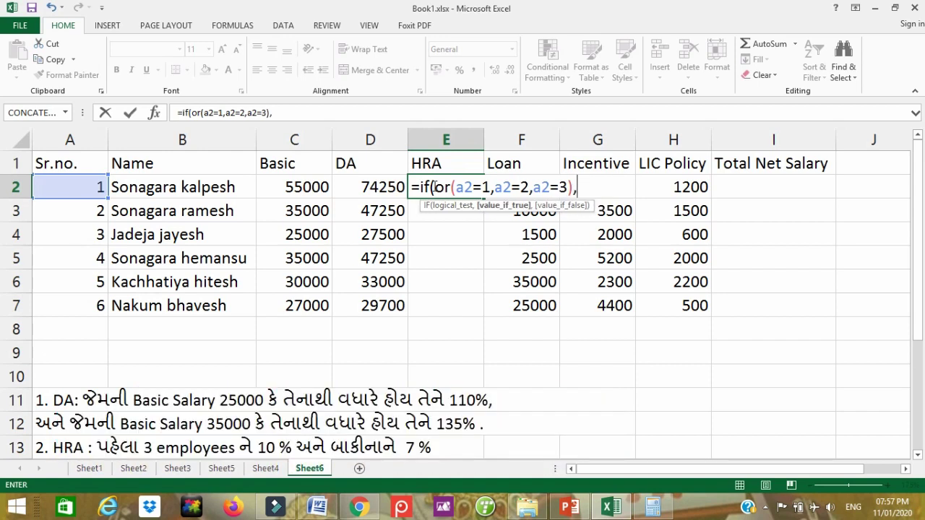
{"action": "type", "text": "10%,"}
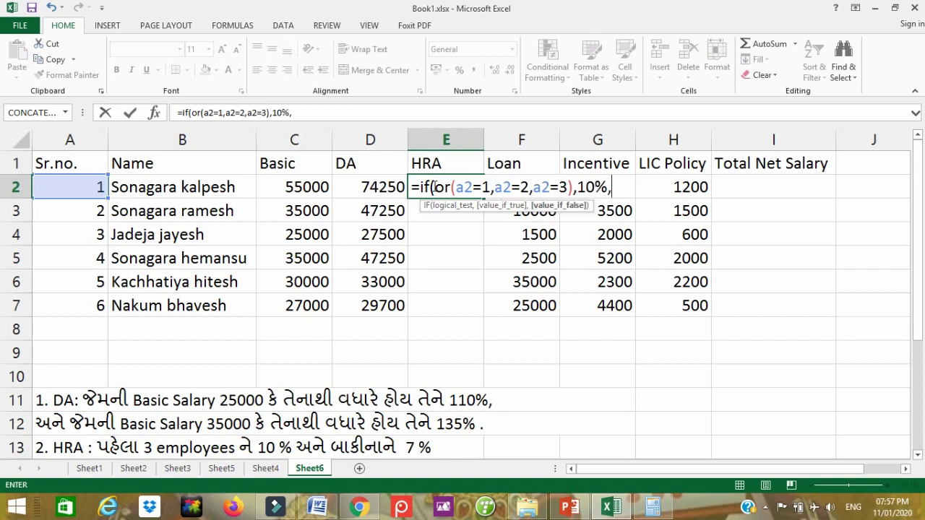
{"action": "type", "text": "7%))"}
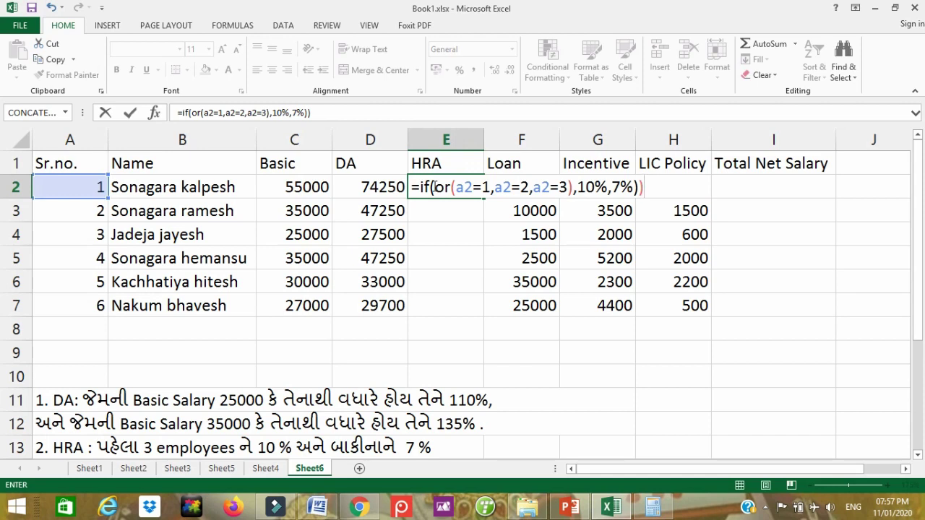
{"action": "key", "text": "BackSpace"}
{"action": "type", "text": "c2"}
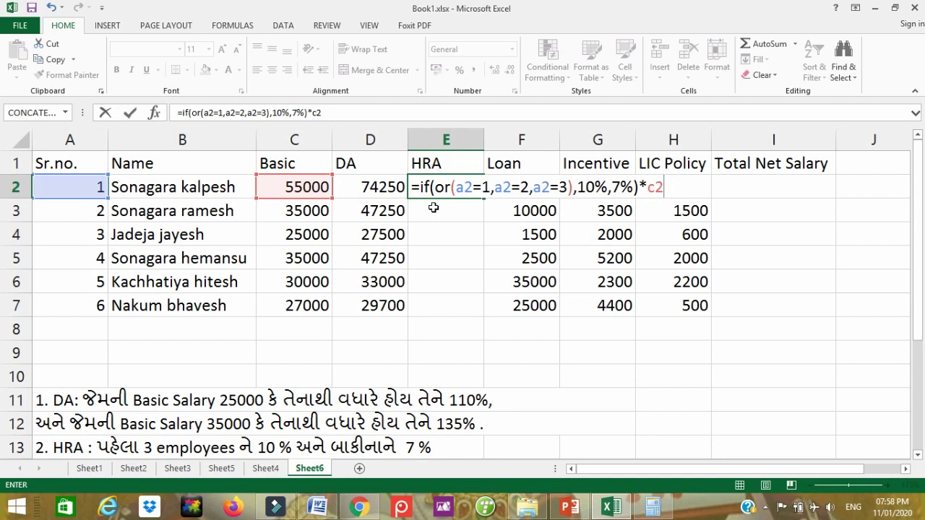
{"action": "scroll", "coordinate": [313, 408], "scroll_direction": "down", "scroll_amount": 2}
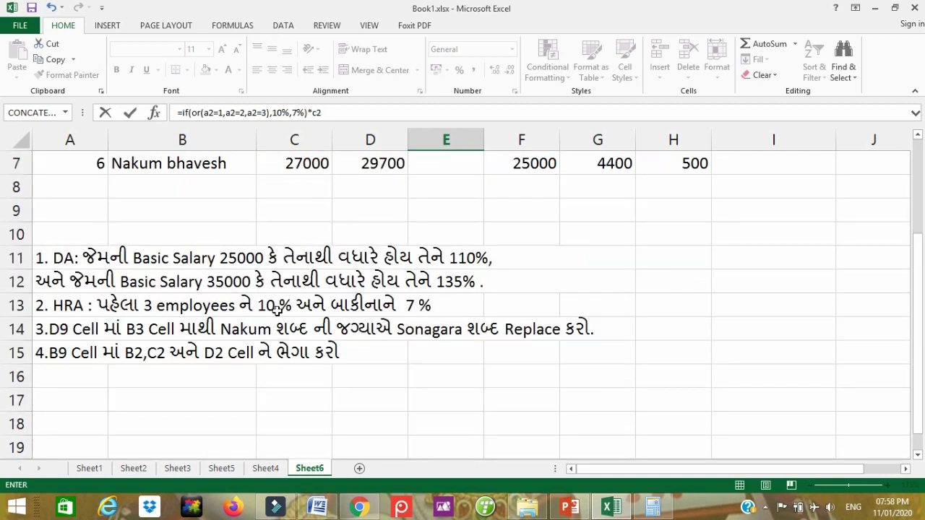
{"action": "scroll", "coordinate": [276, 308], "scroll_direction": "up", "scroll_amount": 1}
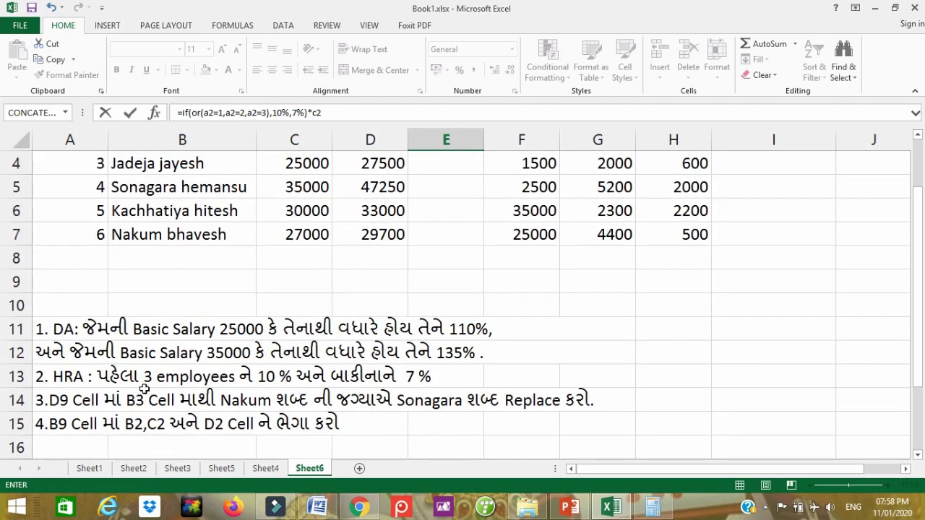
{"action": "scroll", "coordinate": [239, 384], "scroll_direction": "up", "scroll_amount": 1}
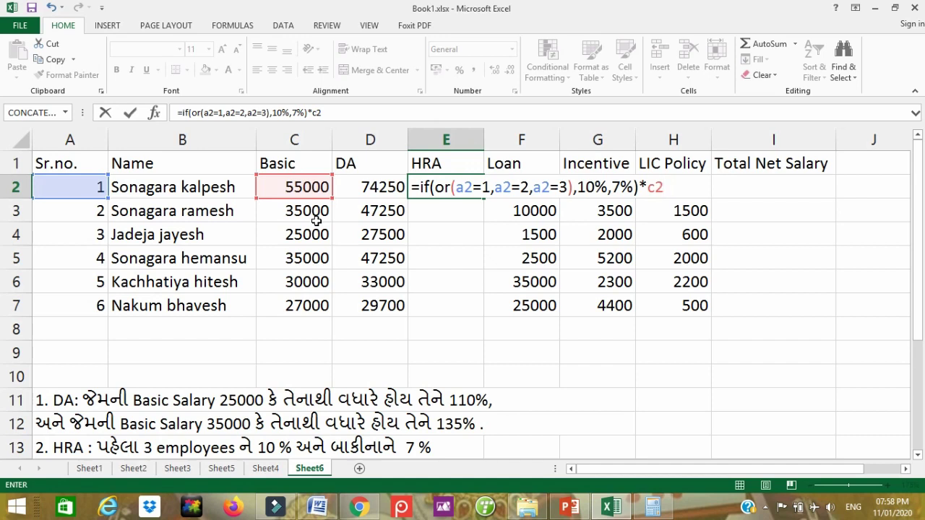
{"action": "key", "text": "Return"}
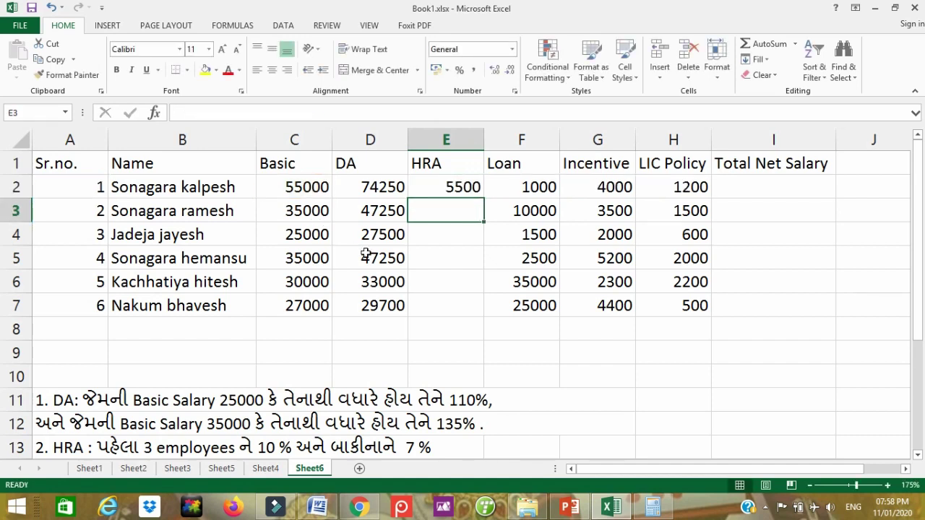
Fill the HRA formula from E2 down to E7 for the remaining employees, and select E2 to review it
{"action": "left_click", "coordinate": [447, 190]}
{"action": "double_click", "coordinate": [483, 199]}
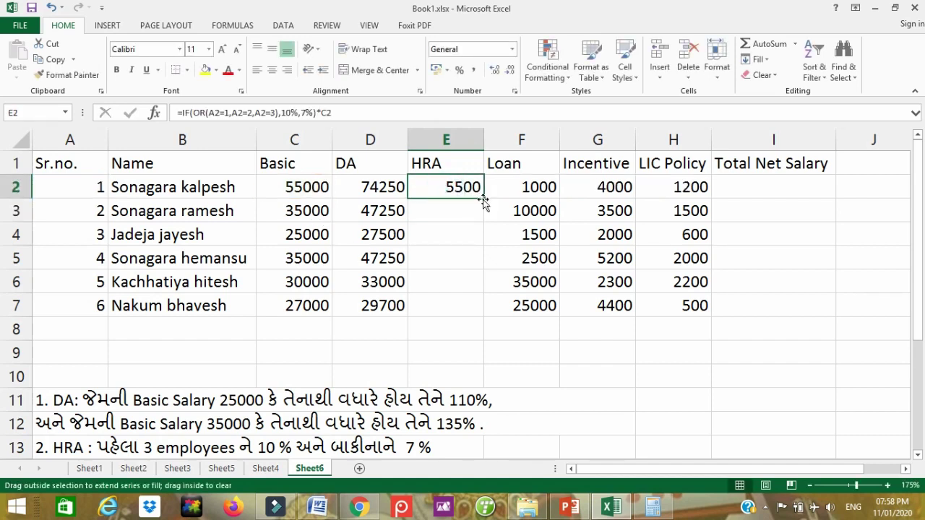
{"action": "left_click", "coordinate": [459, 278]}
{"action": "left_click", "coordinate": [453, 187]}
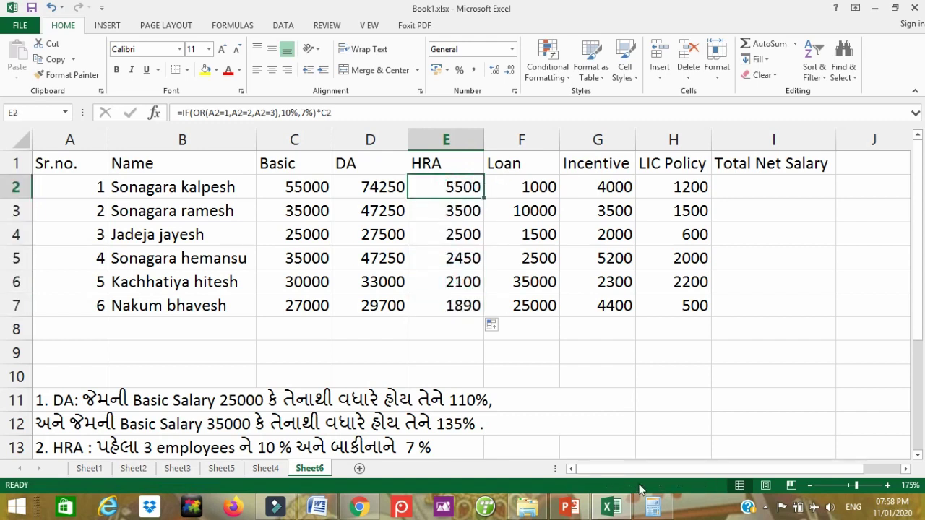
Bring the Calculator back over the worksheet, clear its previous result, and move it off the Loan column
{"action": "left_click", "coordinate": [653, 506]}
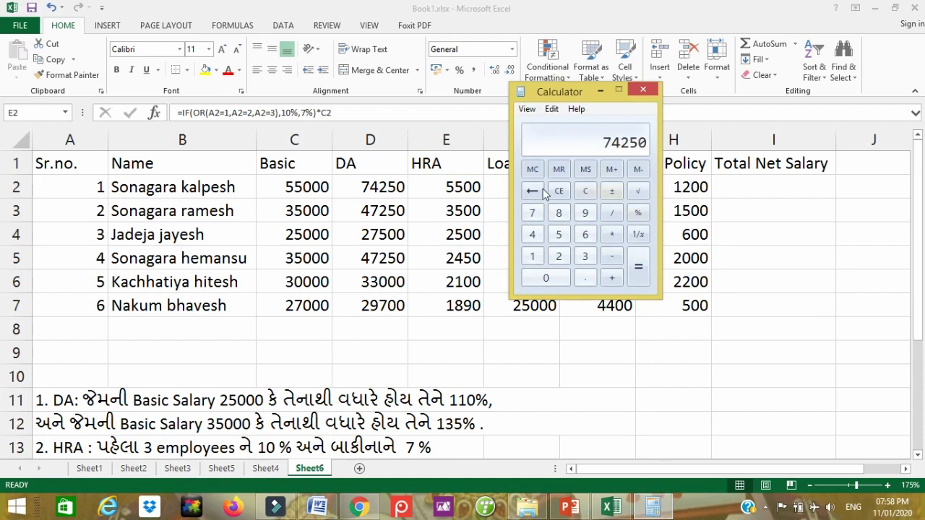
{"action": "left_click", "coordinate": [558, 191]}
{"action": "left_click", "coordinate": [560, 237]}
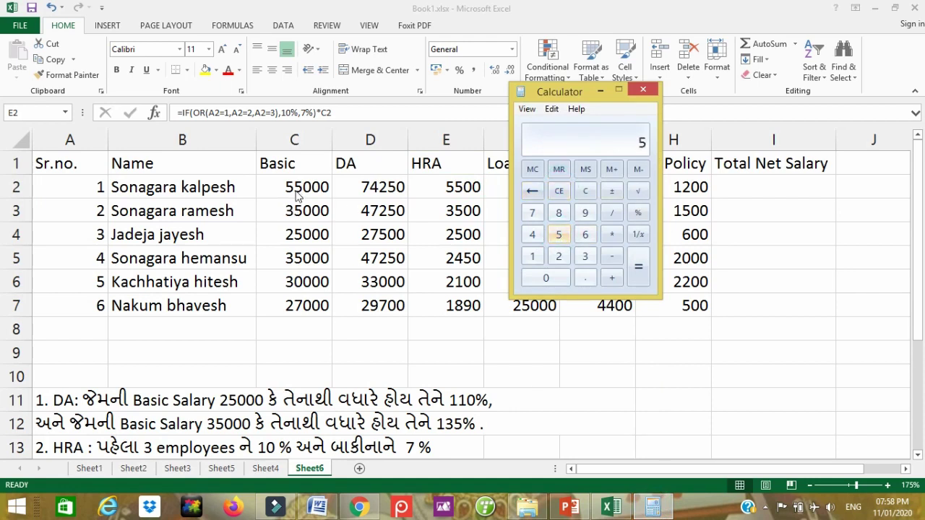
{"action": "left_click_drag", "start_coordinate": [582, 102], "coordinate": [632, 112]}
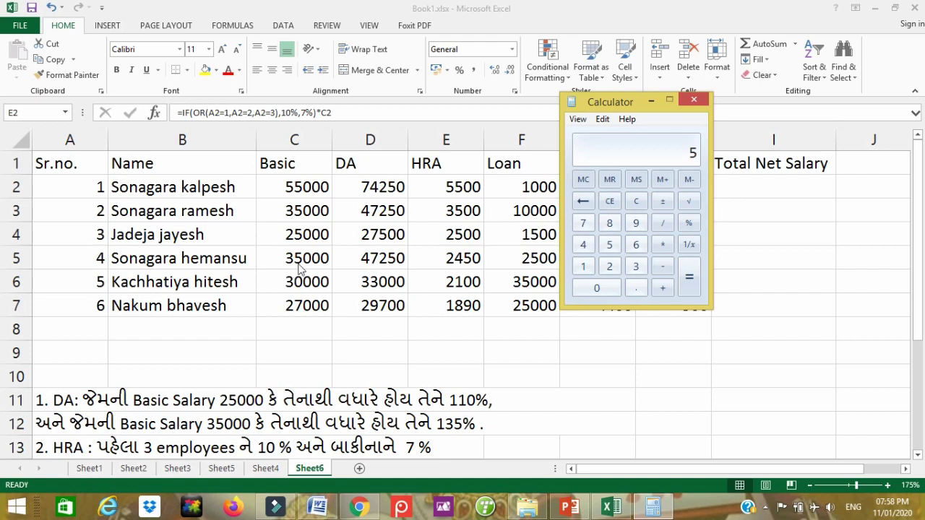
Check the HRA for the fourth employee's 35000 basic salary by calculating 35000 * 7 / 100, and minimize the calculator
{"action": "left_click", "coordinate": [609, 201]}
{"action": "left_click", "coordinate": [636, 267]}
{"action": "left_click", "coordinate": [609, 245]}
{"action": "left_click", "coordinate": [597, 288]}
{"action": "left_click", "coordinate": [597, 288]}
{"action": "left_click", "coordinate": [597, 288]}
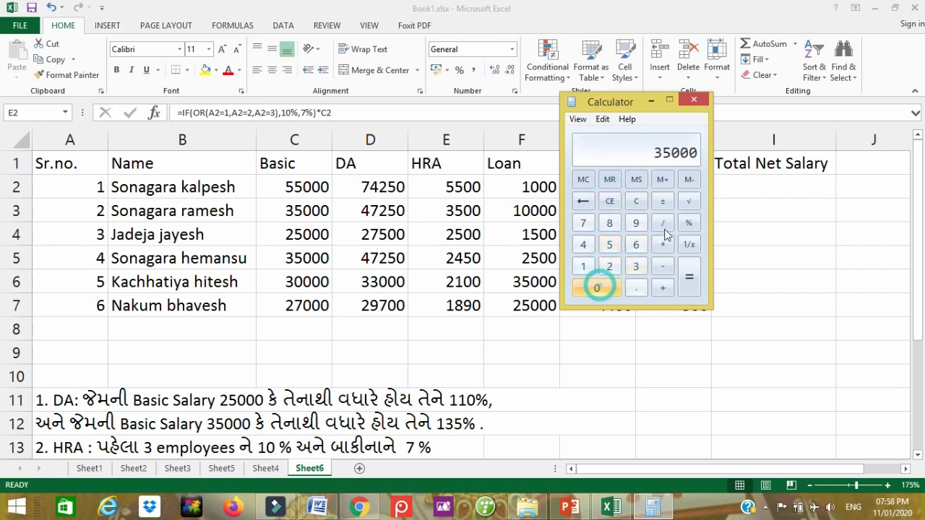
{"action": "left_click", "coordinate": [663, 244]}
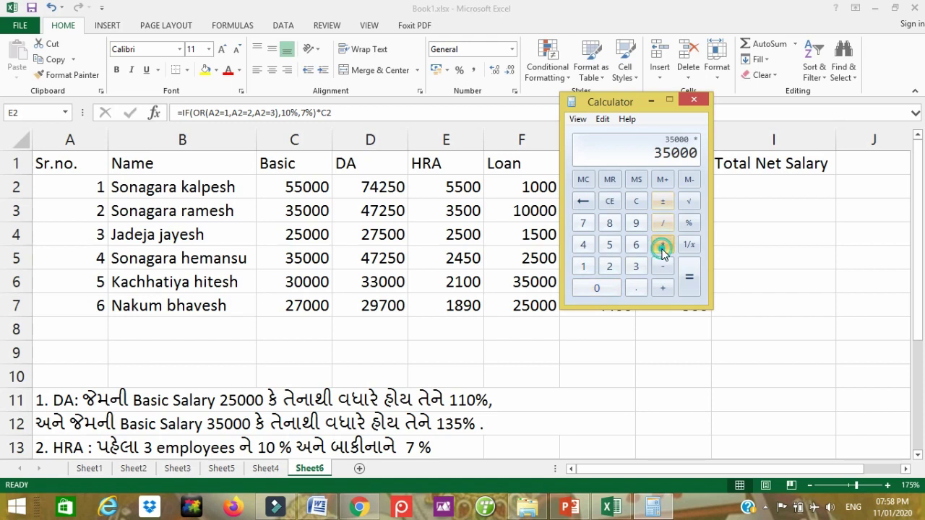
{"action": "left_click", "coordinate": [584, 224]}
{"action": "left_click", "coordinate": [663, 223]}
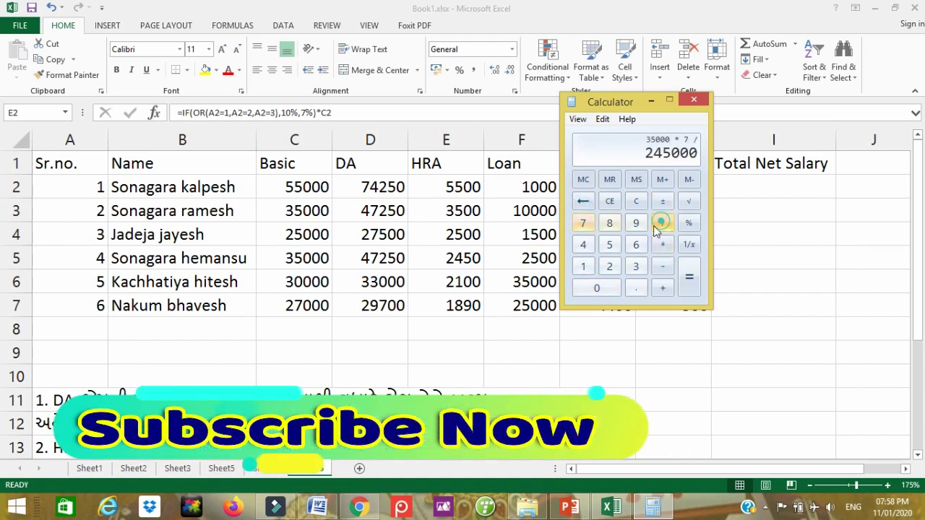
{"action": "left_click", "coordinate": [583, 267]}
{"action": "left_click", "coordinate": [598, 288]}
{"action": "left_click", "coordinate": [597, 287]}
{"action": "left_click", "coordinate": [689, 282]}
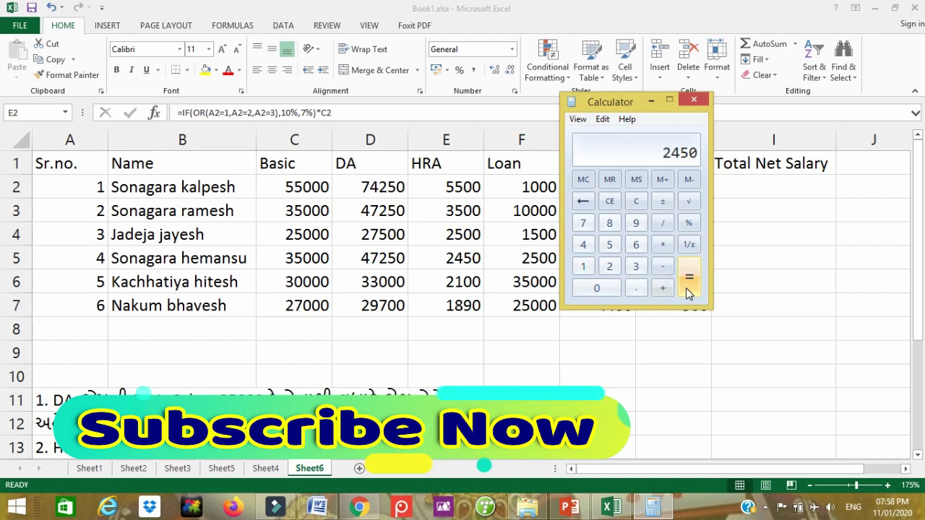
{"action": "left_click", "coordinate": [653, 100]}
{"action": "scroll", "coordinate": [433, 354], "scroll_direction": "down", "scroll_amount": 1}
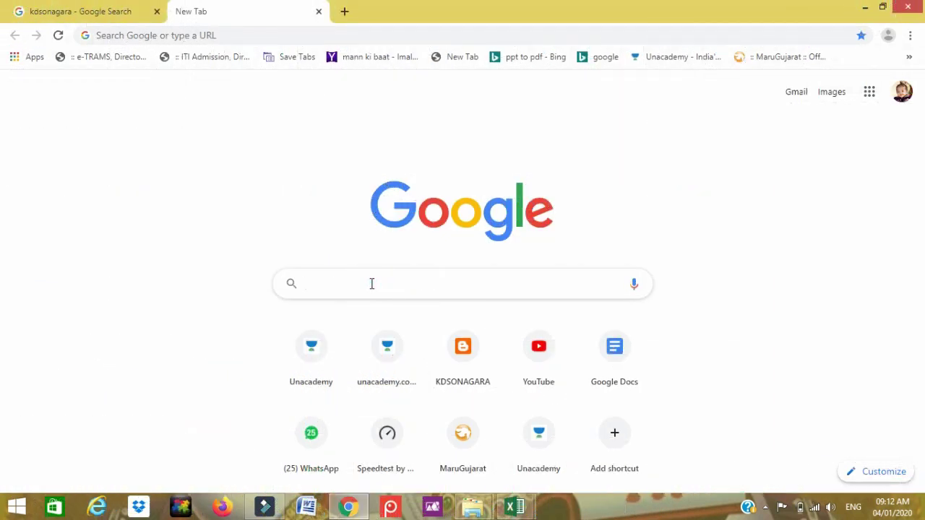
Switch to a new Chrome tab and search Google for kdsonagara
{"action": "type", "text": "kds"}
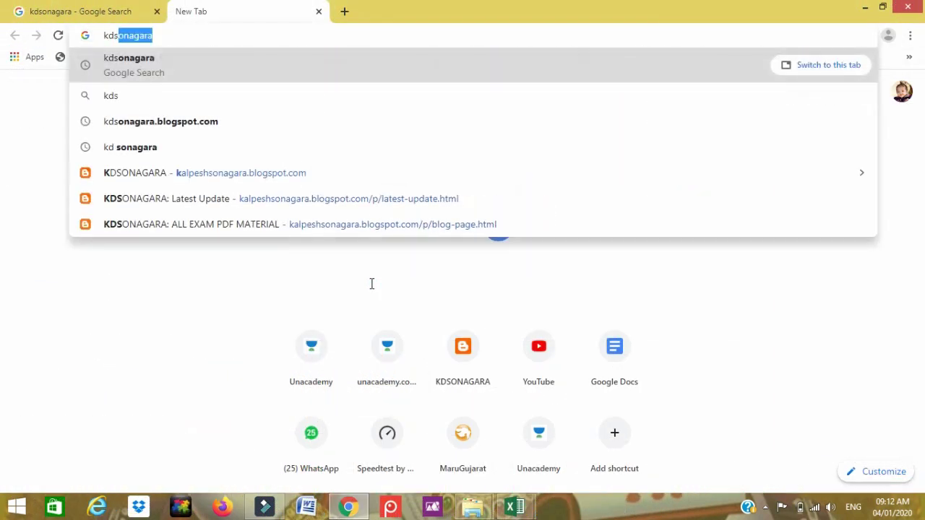
{"action": "type", "text": "onagara"}
{"action": "key", "text": "Return"}
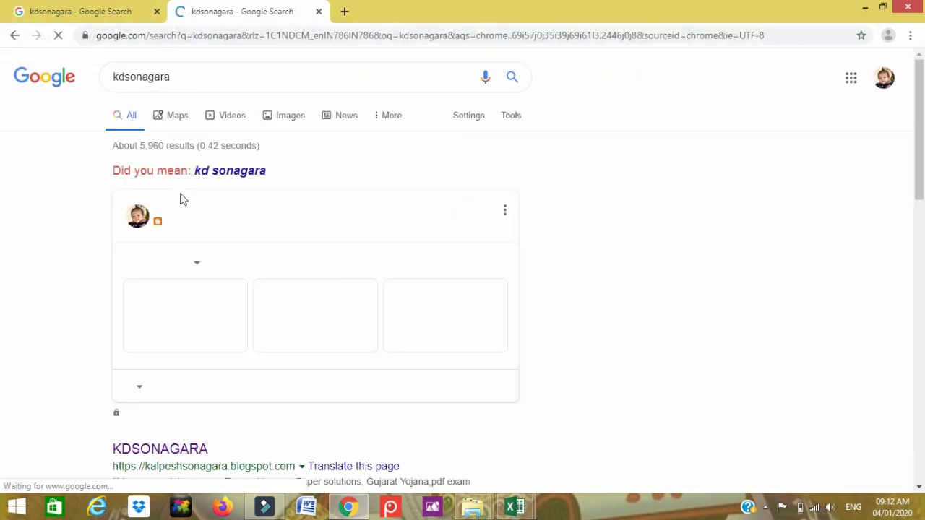
Open the KDSONAGARA blog from the search results and go to its ALL EXAM PDF MATERIAL page
{"action": "scroll", "coordinate": [182, 200], "scroll_direction": "down", "scroll_amount": 5}
{"action": "scroll", "coordinate": [169, 123], "scroll_direction": "up", "scroll_amount": 1}
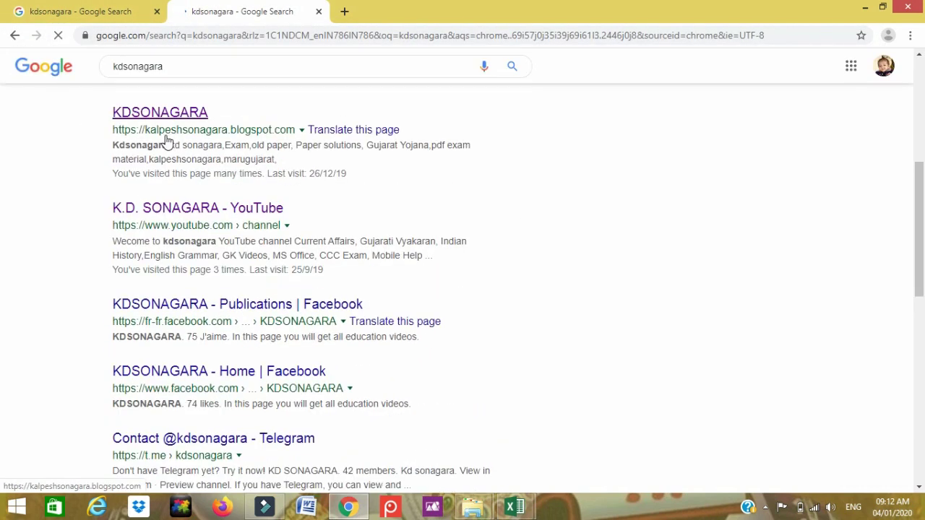
{"action": "left_click", "coordinate": [159, 120]}
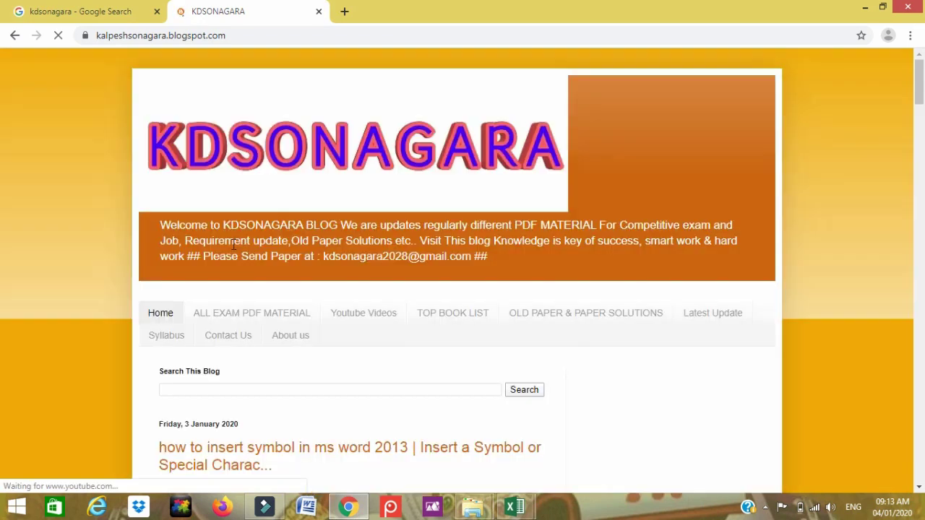
{"action": "scroll", "coordinate": [242, 217], "scroll_direction": "down", "scroll_amount": 2}
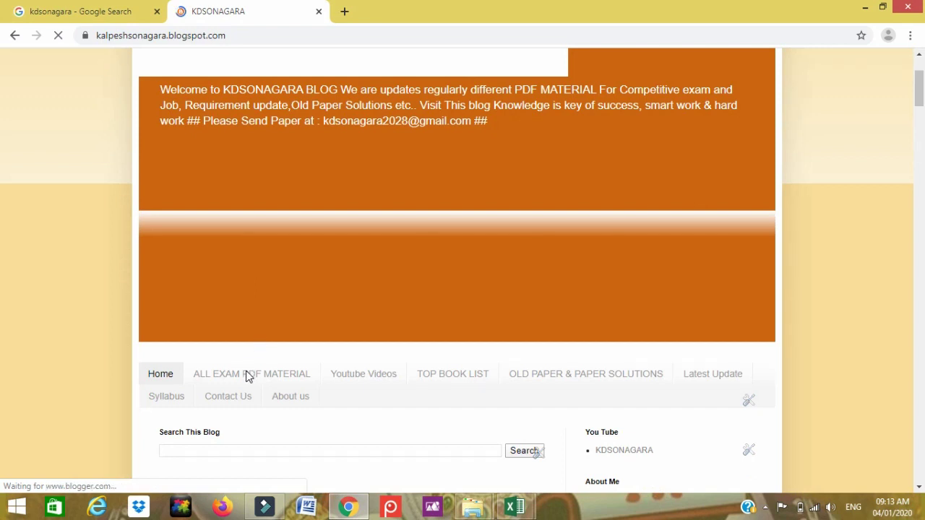
{"action": "left_click", "coordinate": [246, 373]}
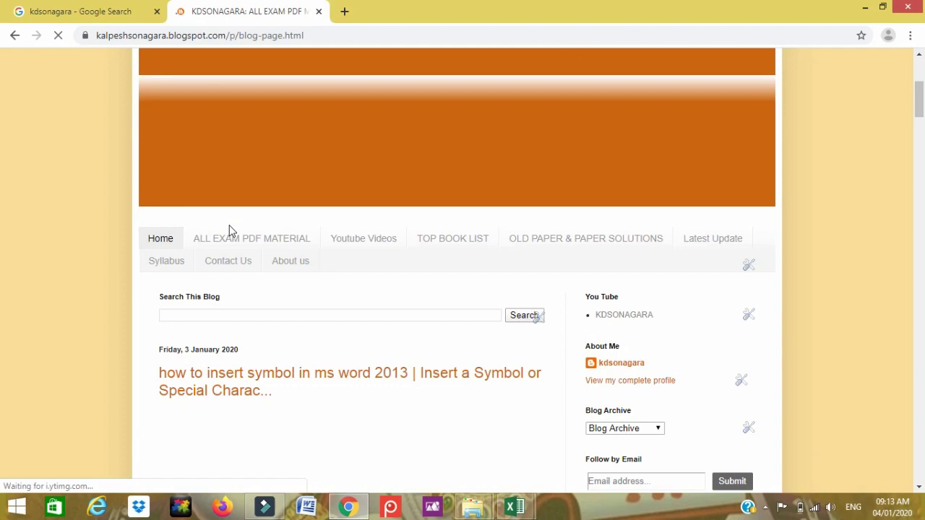
Look through the exam materials and download links listed on the ALL EXAM PDF MATERIAL page
{"action": "scroll", "coordinate": [228, 225], "scroll_direction": "down", "scroll_amount": 12}
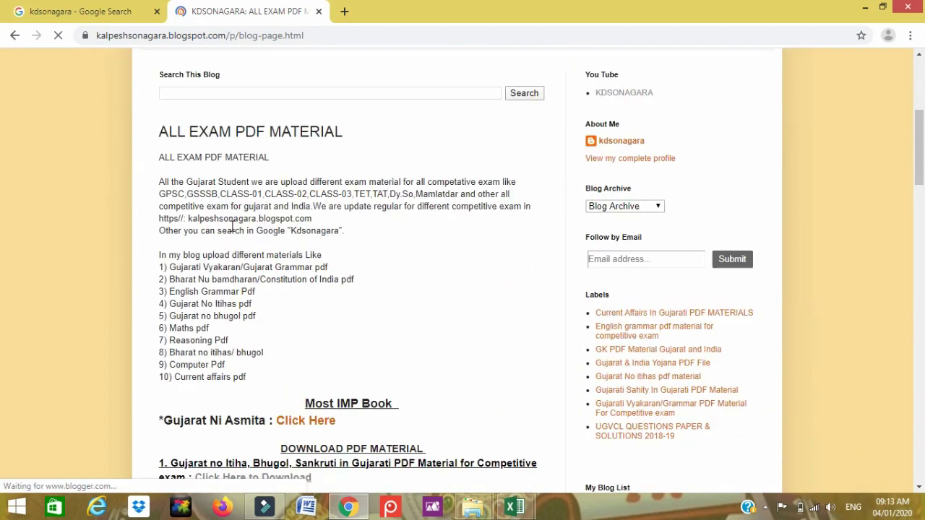
{"action": "scroll", "coordinate": [232, 227], "scroll_direction": "down", "scroll_amount": 1}
{"action": "scroll", "coordinate": [232, 227], "scroll_direction": "up", "scroll_amount": 2}
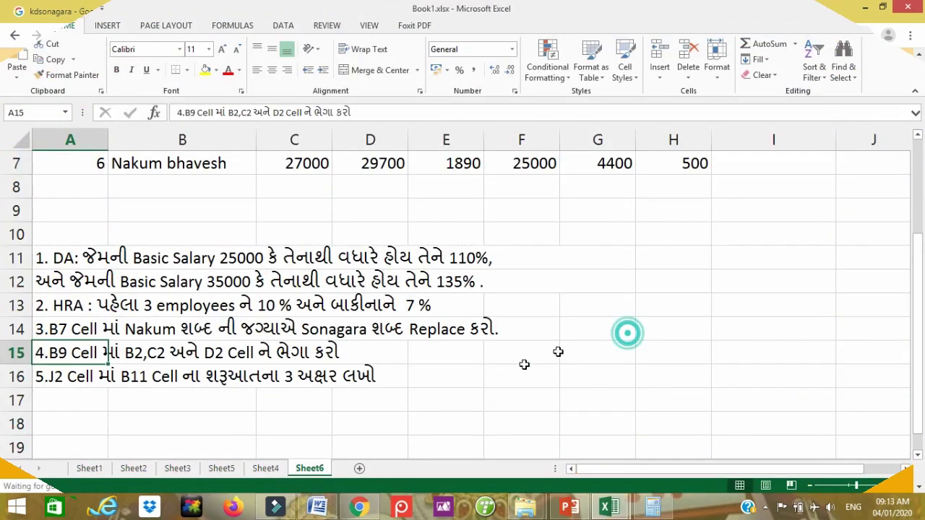
Go back to the Excel salary sheet and examine task 3 together with the surname in cell B7 that it refers to
{"action": "scroll", "coordinate": [468, 376], "scroll_direction": "up", "scroll_amount": 2}
{"action": "scroll", "coordinate": [433, 374], "scroll_direction": "down", "scroll_amount": 3}
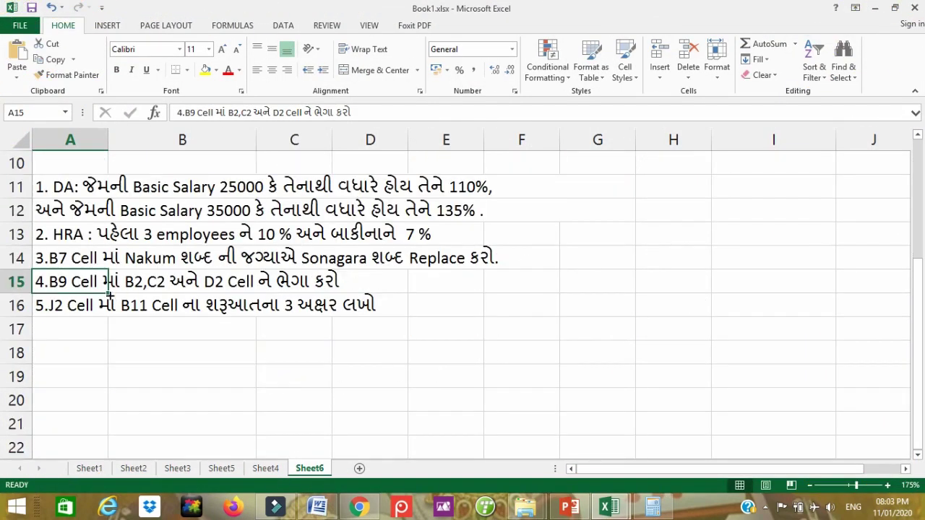
{"action": "scroll", "coordinate": [72, 349], "scroll_direction": "up", "scroll_amount": 2}
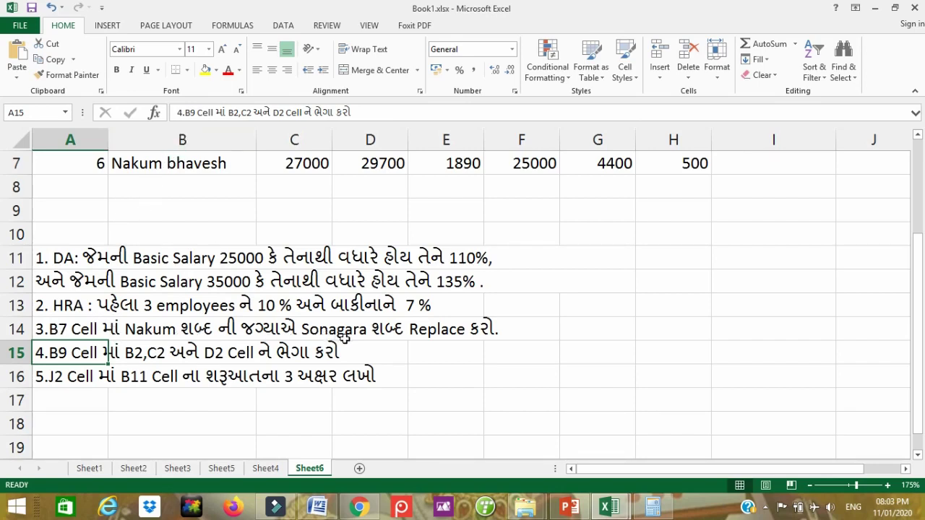
{"action": "scroll", "coordinate": [371, 345], "scroll_direction": "up", "scroll_amount": 2}
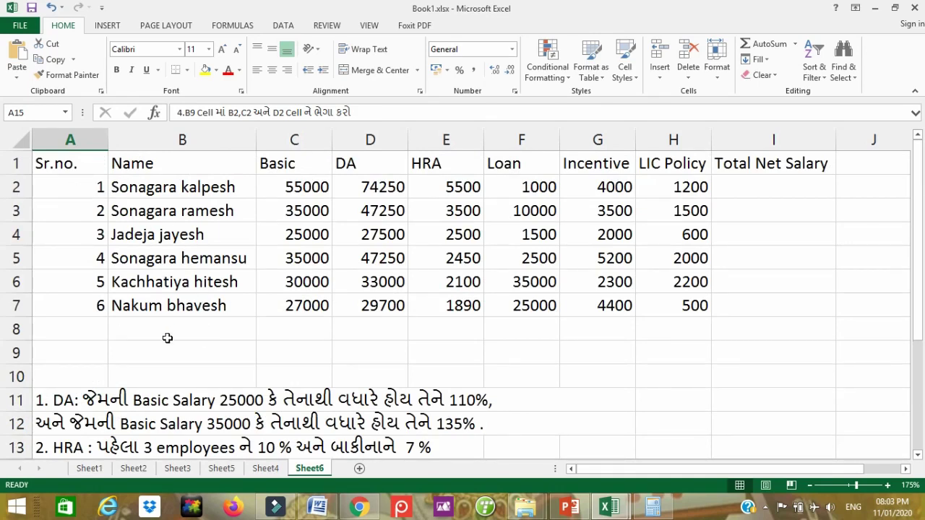
{"action": "scroll", "coordinate": [170, 296], "scroll_direction": "down", "scroll_amount": 1}
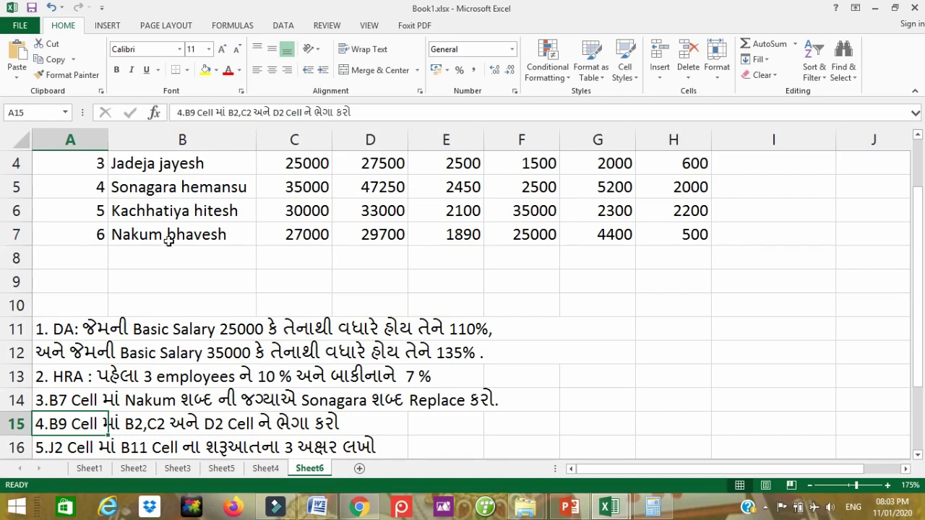
{"action": "left_click", "coordinate": [139, 239]}
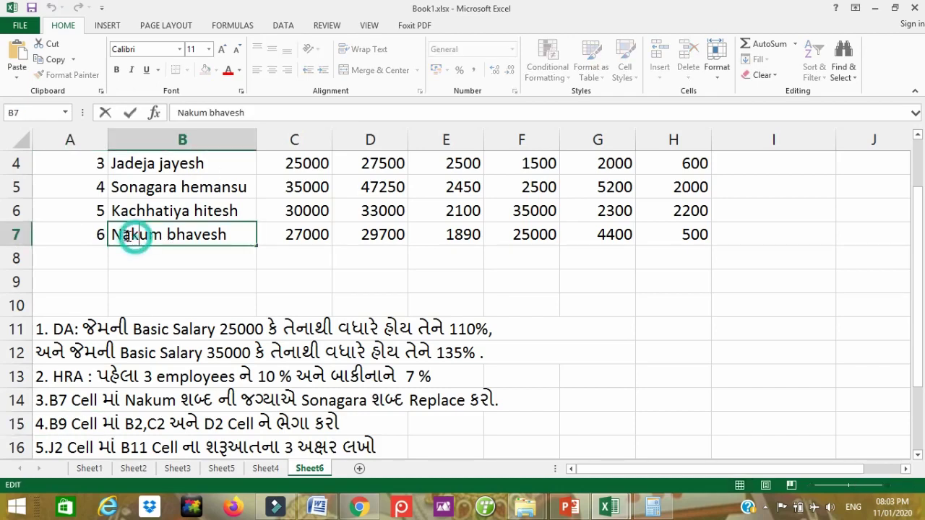
{"action": "double_click", "coordinate": [115, 234]}
{"action": "left_click_drag", "start_coordinate": [112, 234], "coordinate": [160, 238]}
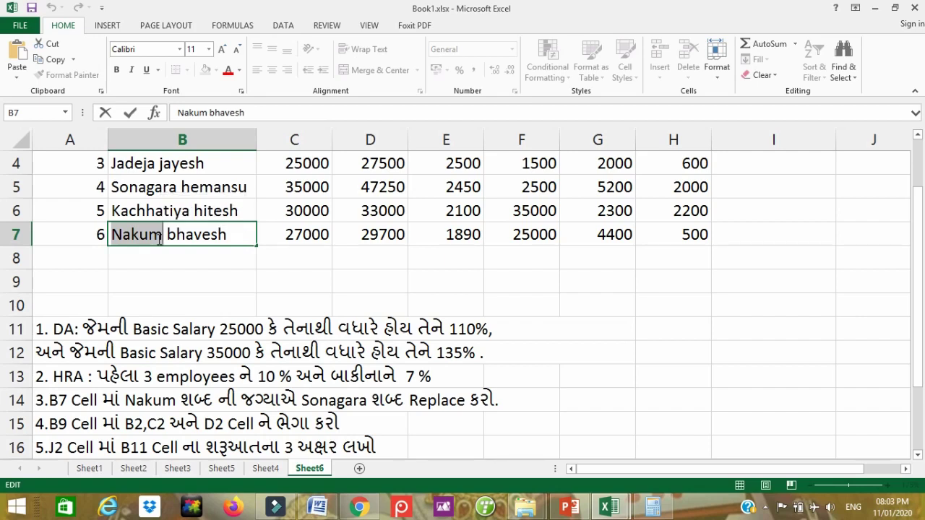
{"action": "key", "text": "Escape"}
Open Find and Replace and enter the surname copied from cell B7 as the search text
{"action": "key", "text": "ctrl+h"}
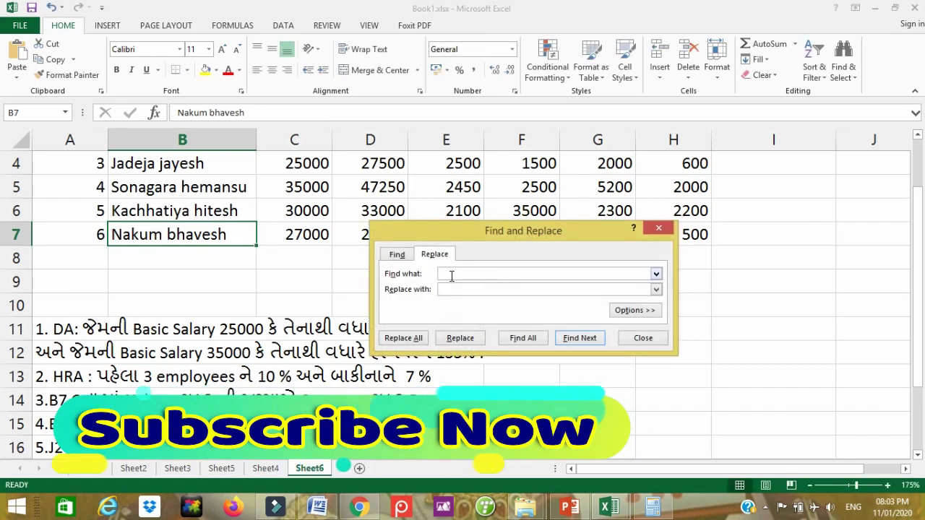
{"action": "left_click", "coordinate": [161, 239]}
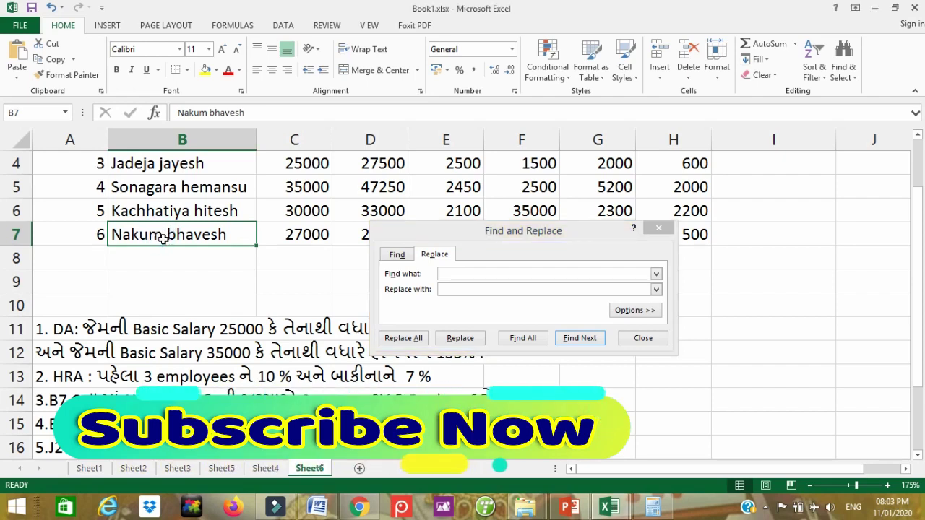
{"action": "double_click", "coordinate": [158, 239]}
{"action": "left_click", "coordinate": [158, 239]}
{"action": "left_click_drag", "start_coordinate": [162, 239], "coordinate": [111, 239]}
{"action": "key", "text": "ctrl+c"}
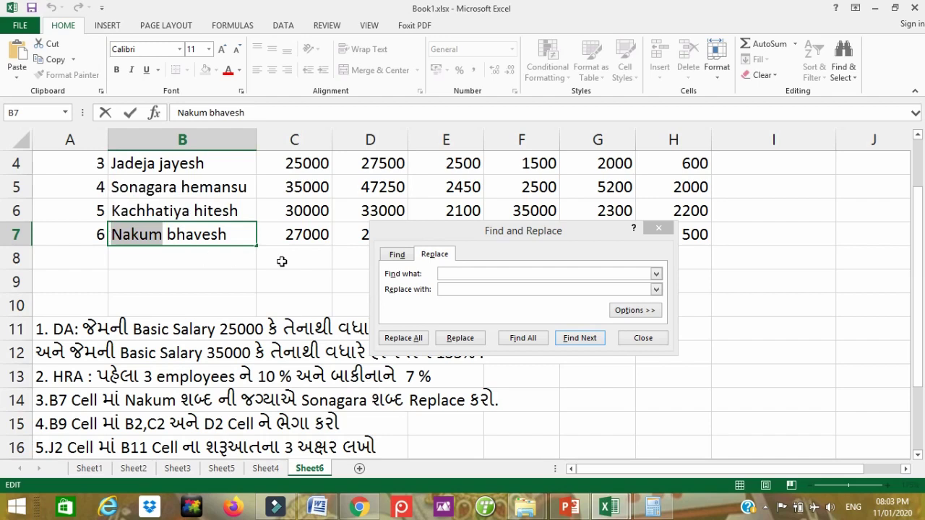
{"action": "left_click", "coordinate": [448, 273]}
{"action": "key", "text": "ctrl+v"}
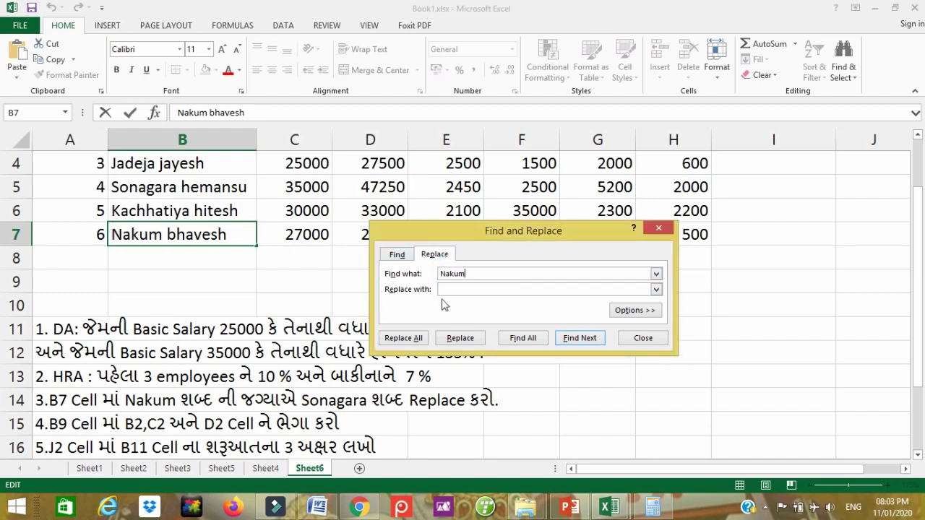
Replace the surname in B7 with the replacement surname given in task 3, and close Find and Replace
{"action": "left_click", "coordinate": [444, 291]}
{"action": "left_click", "coordinate": [467, 340]}
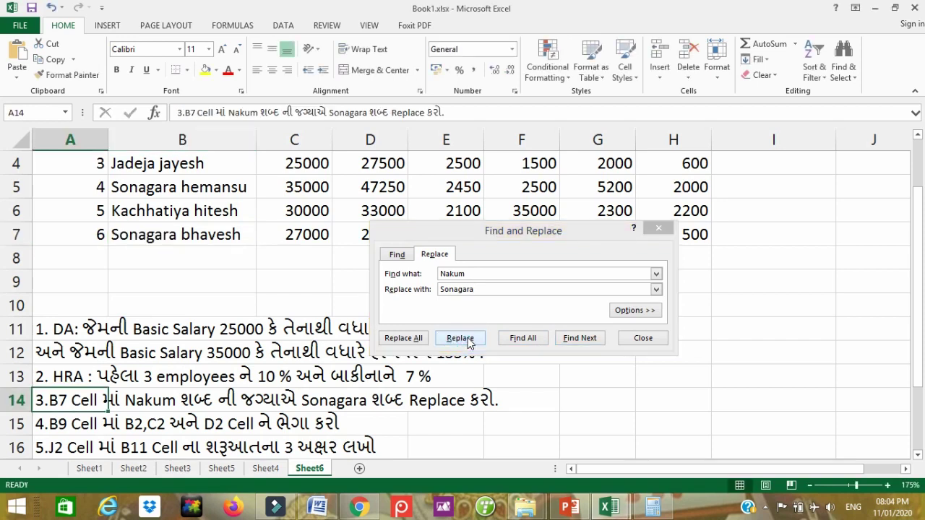
{"action": "left_click", "coordinate": [642, 339]}
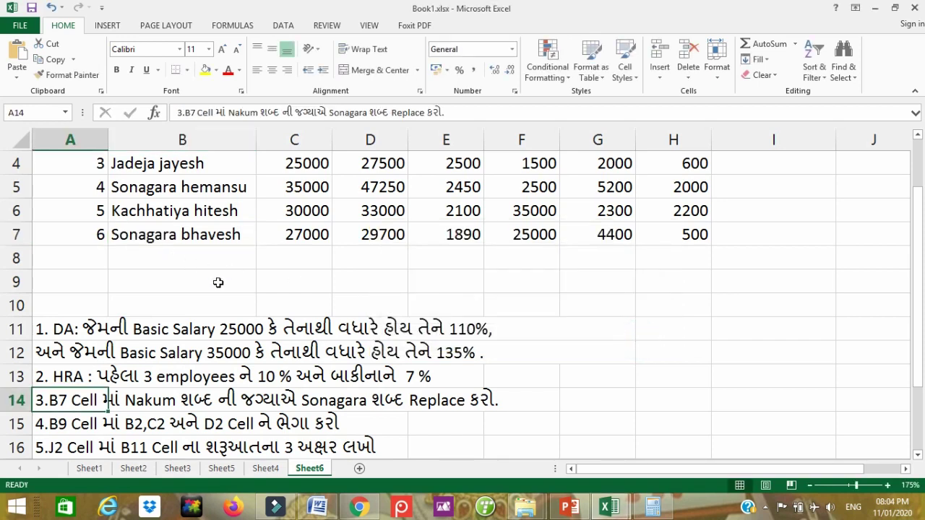
Start a CONCATENATE formula in cell B9 for task 4
{"action": "scroll", "coordinate": [218, 424], "scroll_direction": "down", "scroll_amount": 1}
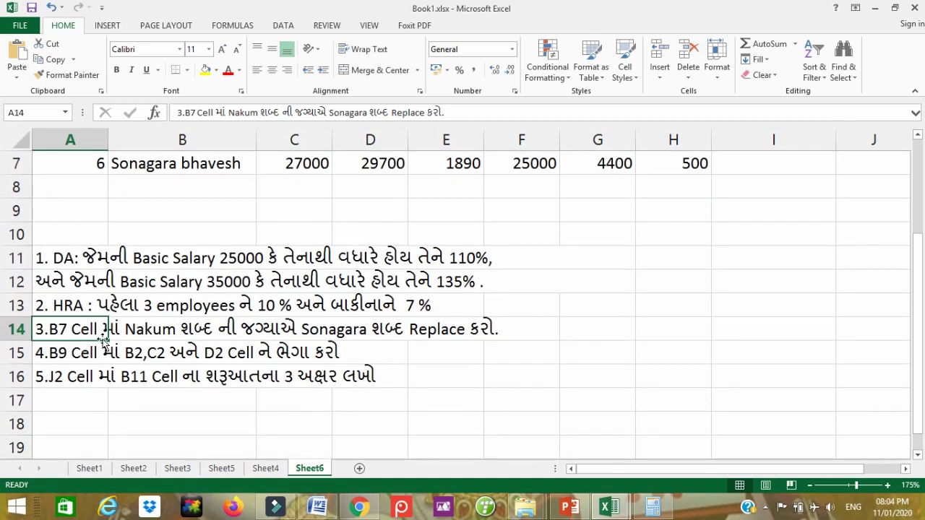
{"action": "left_click", "coordinate": [166, 213]}
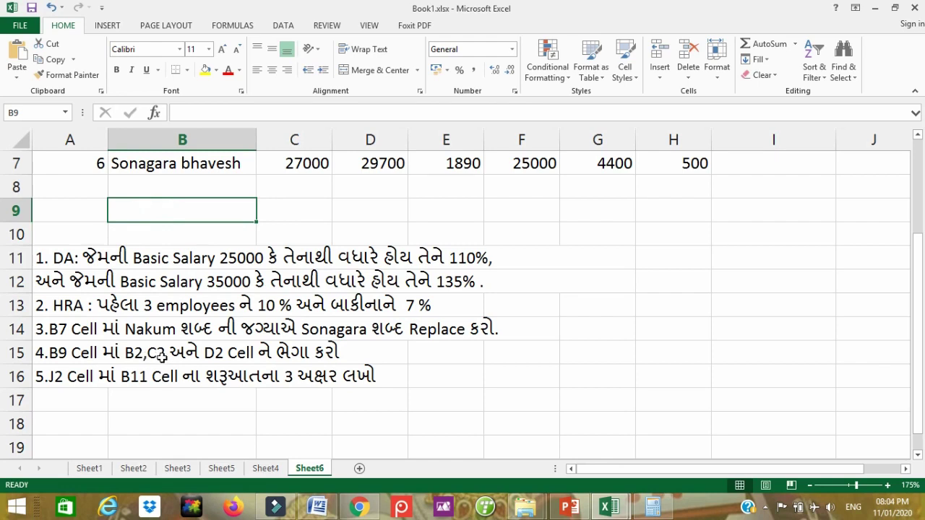
{"action": "scroll", "coordinate": [166, 354], "scroll_direction": "up", "scroll_amount": 2}
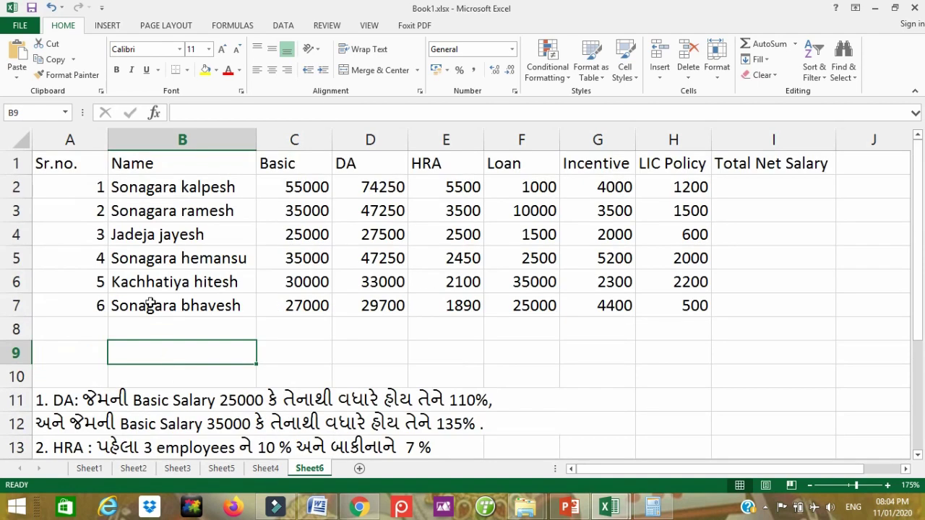
{"action": "scroll", "coordinate": [165, 284], "scroll_direction": "down", "scroll_amount": 3}
{"action": "scroll", "coordinate": [155, 323], "scroll_direction": "up", "scroll_amount": 3}
{"action": "scroll", "coordinate": [153, 354], "scroll_direction": "down", "scroll_amount": 2}
{"action": "scroll", "coordinate": [152, 354], "scroll_direction": "up", "scroll_amount": 2}
{"action": "scroll", "coordinate": [153, 355], "scroll_direction": "down", "scroll_amount": 1}
{"action": "type", "text": "=con"}
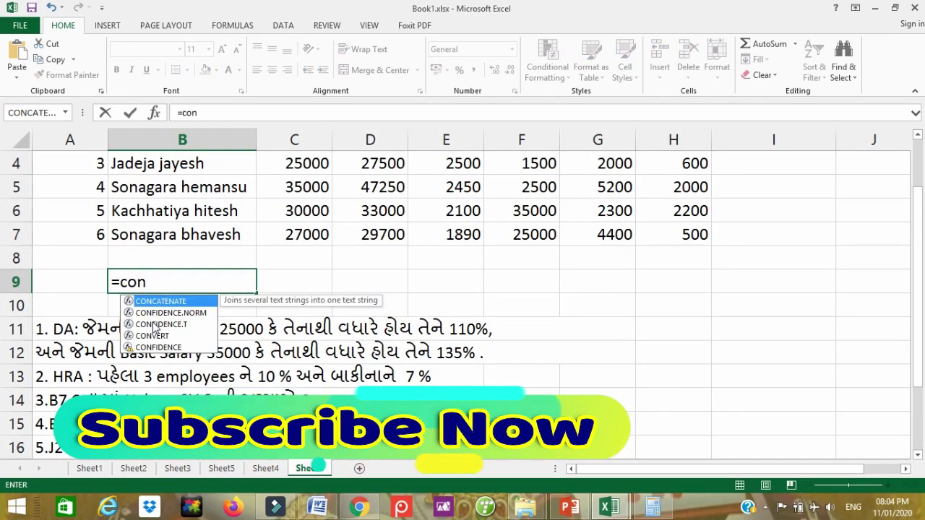
{"action": "key", "text": "Tab"}
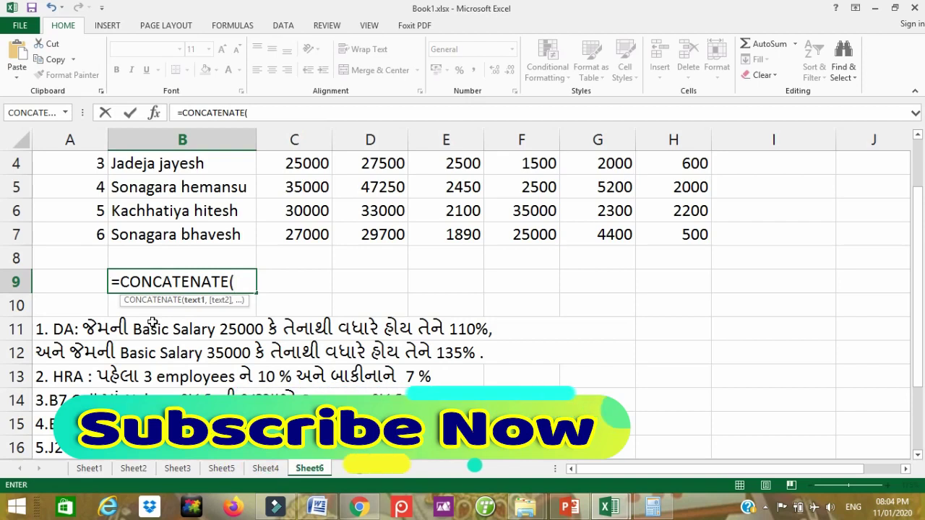
Complete the CONCATENATE formula in B9 so that it joins cells B2, C2 and D2
{"action": "scroll", "coordinate": [152, 323], "scroll_direction": "down", "scroll_amount": 1}
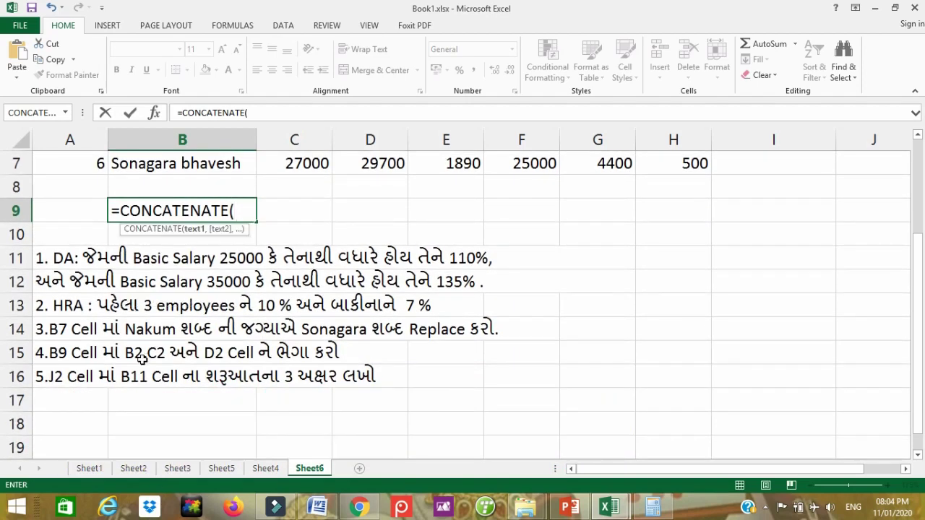
{"action": "scroll", "coordinate": [142, 359], "scroll_direction": "up", "scroll_amount": 2}
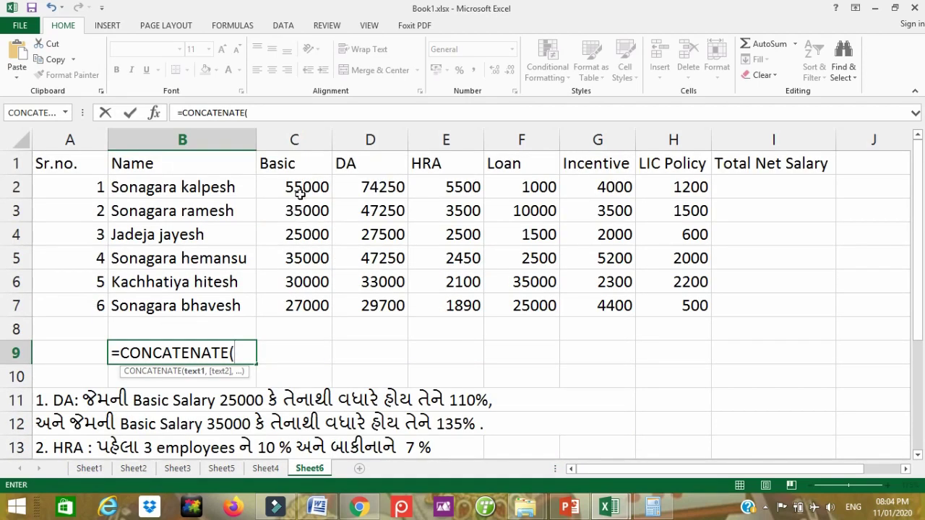
{"action": "left_click", "coordinate": [211, 189]}
{"action": "type", "text": ","}
{"action": "left_click", "coordinate": [304, 188]}
{"action": "type", "text": ","}
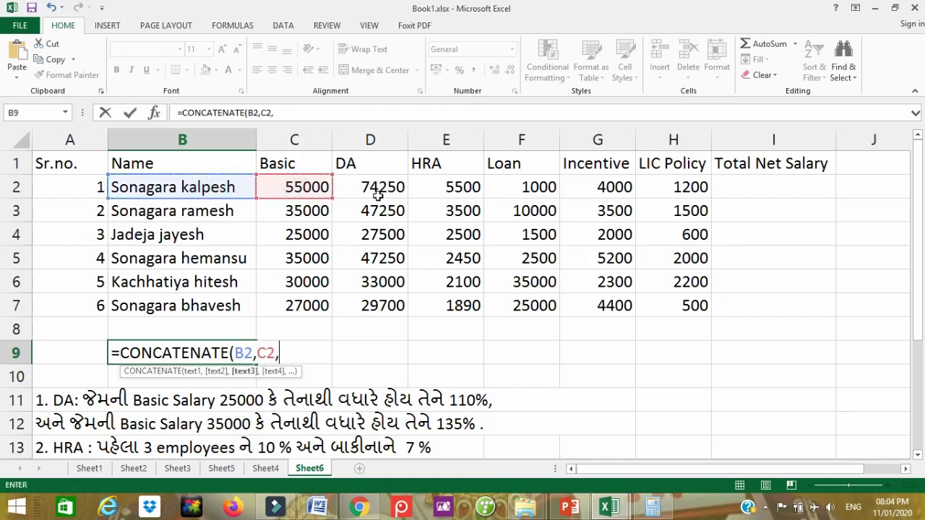
{"action": "left_click", "coordinate": [363, 189]}
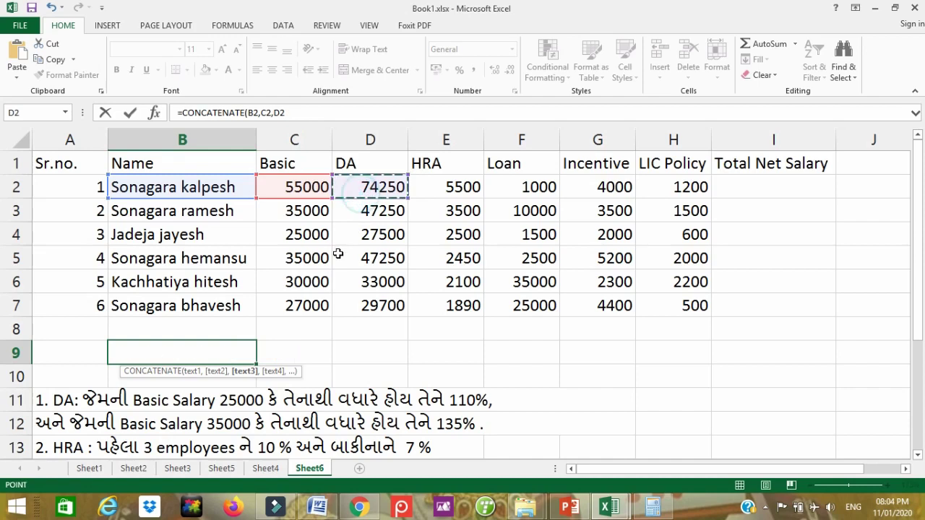
{"action": "scroll", "coordinate": [324, 287], "scroll_direction": "down", "scroll_amount": 1}
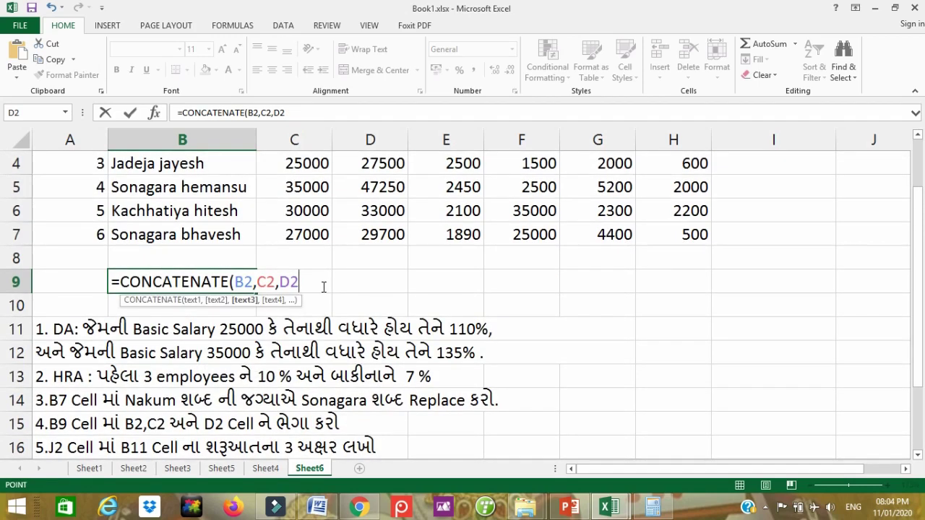
{"action": "scroll", "coordinate": [326, 216], "scroll_direction": "up", "scroll_amount": 1}
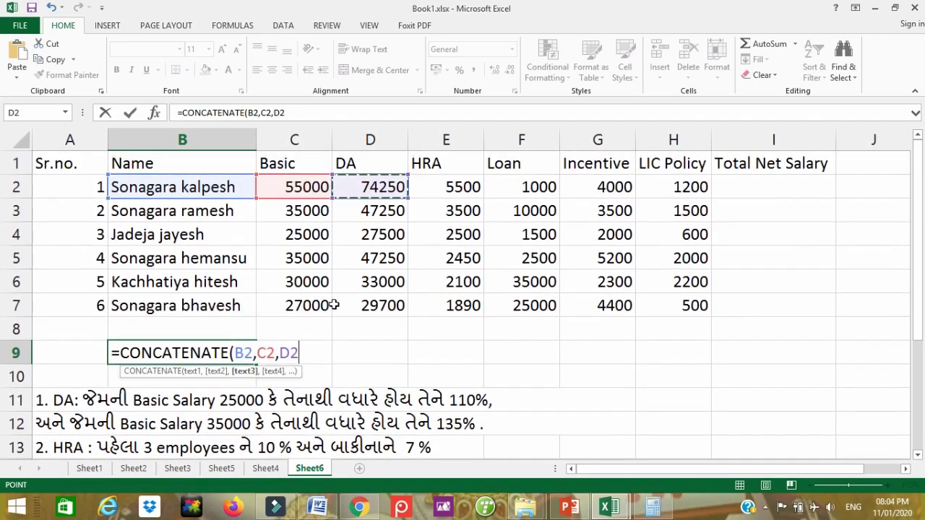
{"action": "key", "text": "Return"}
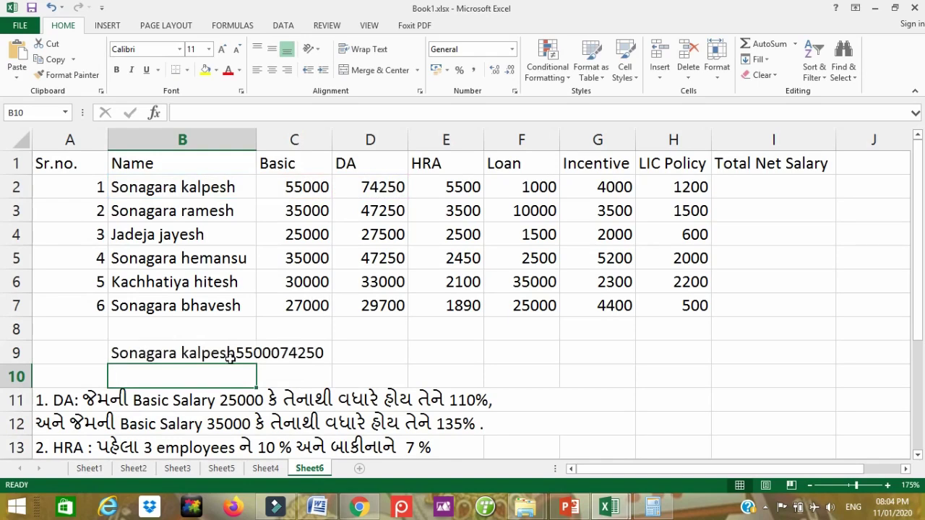
Correct the task 5 text in cell A16 so that it refers to cell B6 instead of B11
{"action": "scroll", "coordinate": [200, 368], "scroll_direction": "down", "scroll_amount": 2}
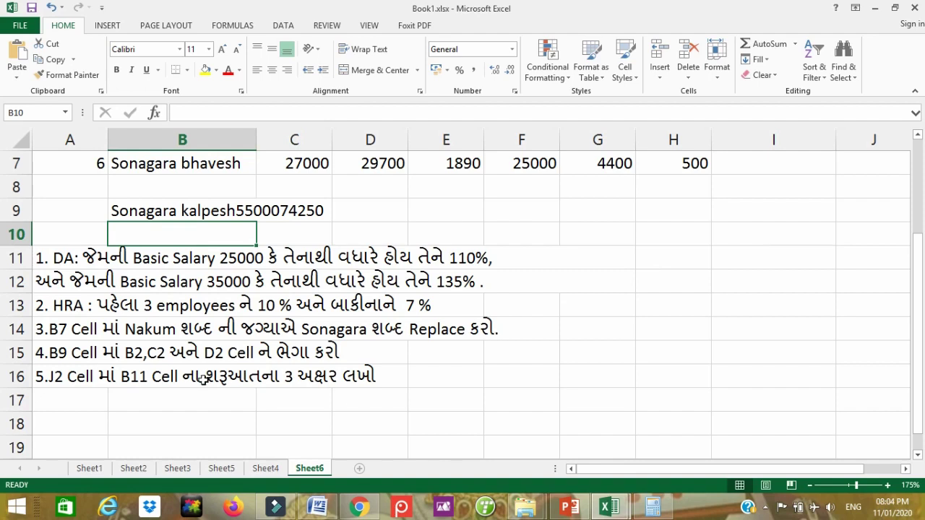
{"action": "left_click", "coordinate": [141, 377]}
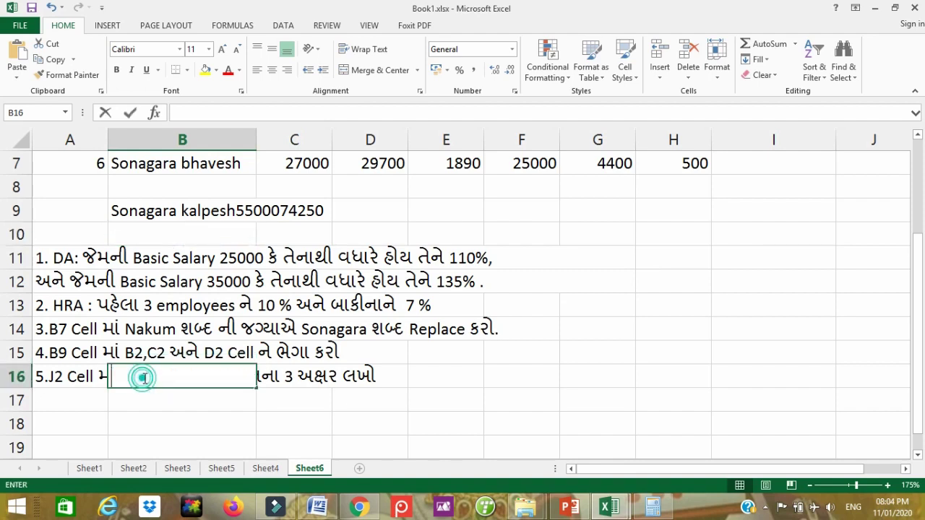
{"action": "double_click", "coordinate": [68, 376]}
{"action": "left_click_drag", "start_coordinate": [149, 377], "coordinate": [131, 376]}
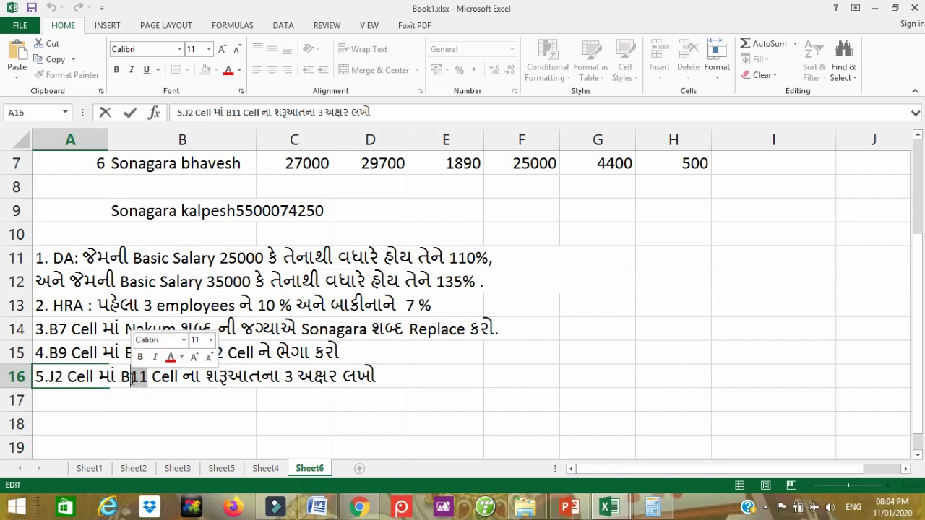
{"action": "type", "text": "6"}
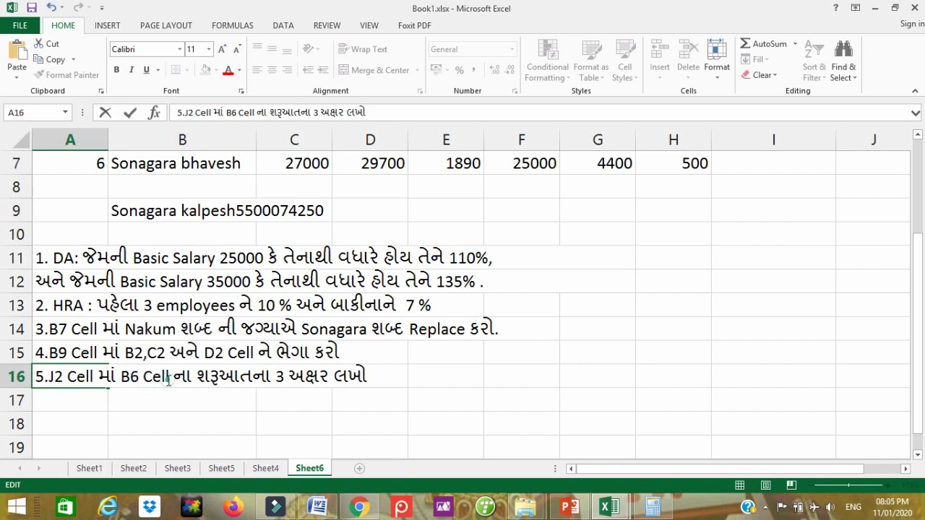
{"action": "left_click", "coordinate": [58, 404]}
{"action": "left_click", "coordinate": [62, 380]}
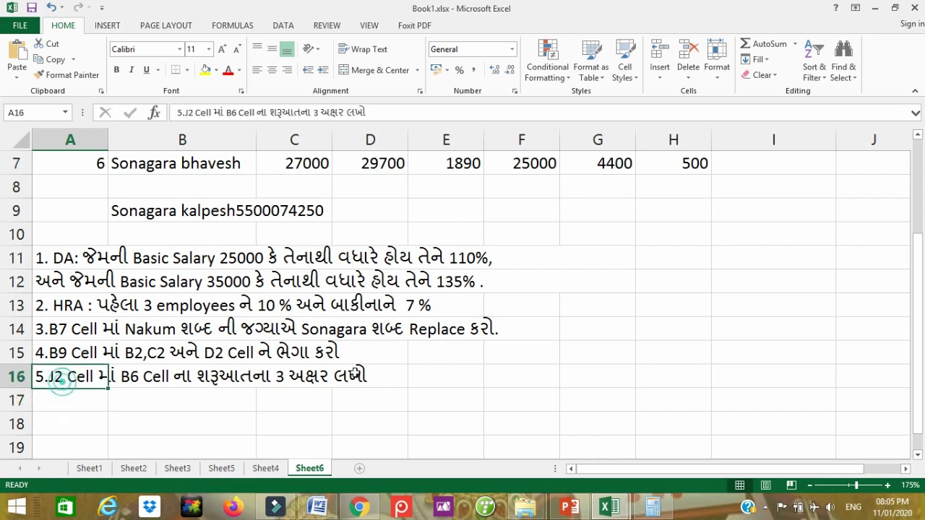
For task 5, enter a LEFT formula in cell J2 that extracts the first 3 characters of cell B6
{"action": "scroll", "coordinate": [61, 379], "scroll_direction": "up", "scroll_amount": 2}
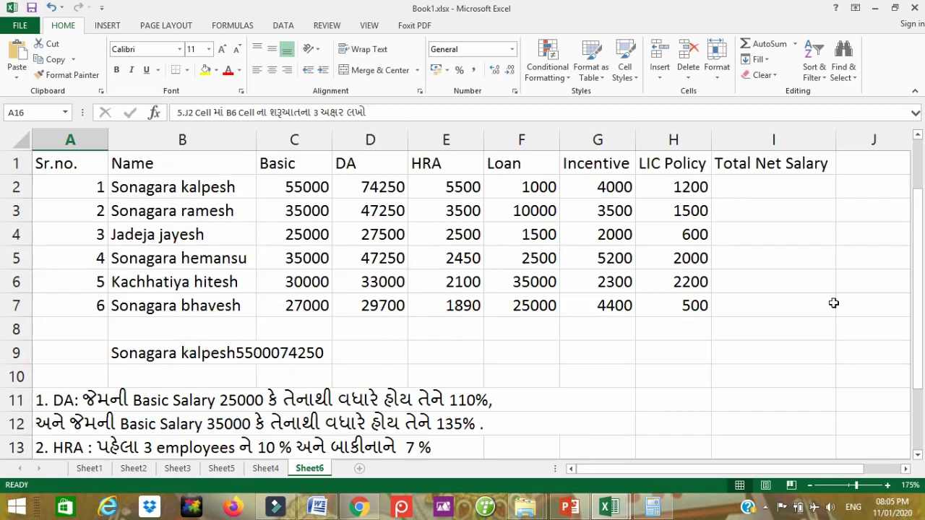
{"action": "left_click", "coordinate": [858, 188]}
{"action": "scroll", "coordinate": [858, 188], "scroll_direction": "down", "scroll_amount": 2}
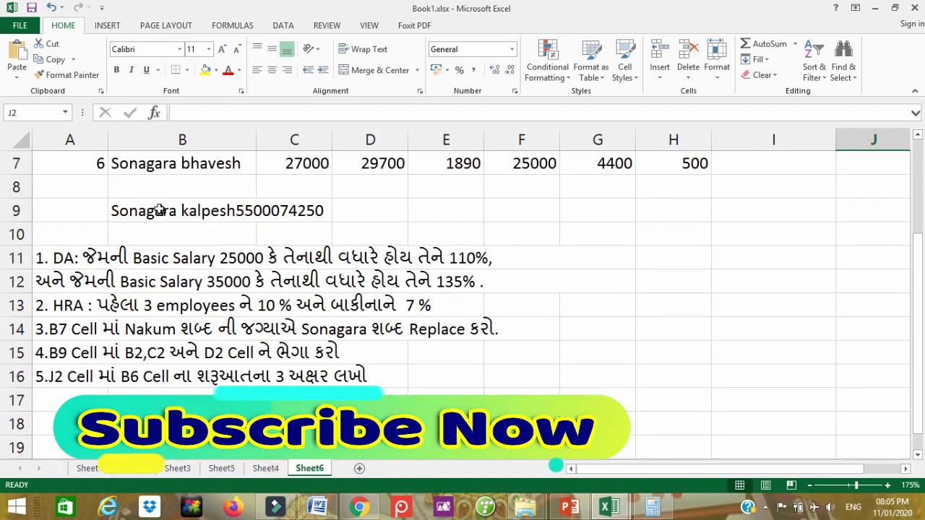
{"action": "scroll", "coordinate": [152, 181], "scroll_direction": "up", "scroll_amount": 2}
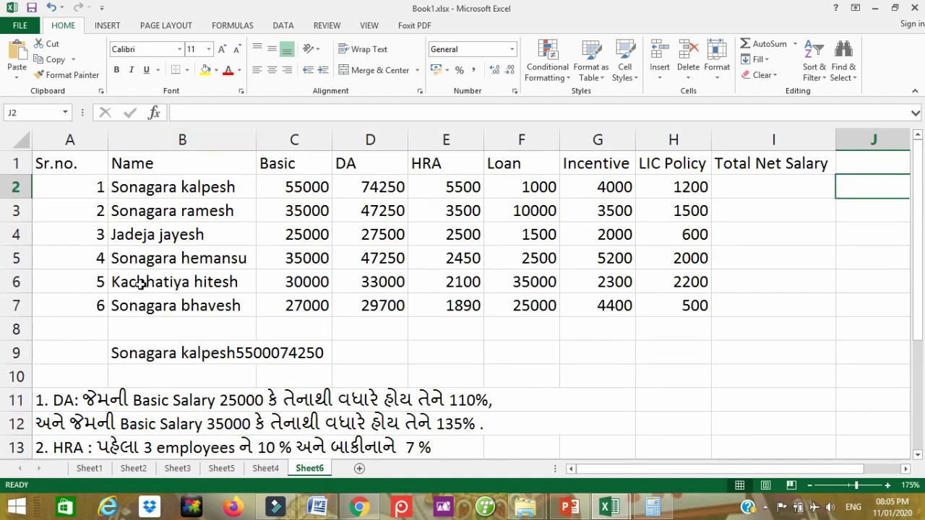
{"action": "scroll", "coordinate": [202, 428], "scroll_direction": "down", "scroll_amount": 2}
{"action": "type", "text": "="}
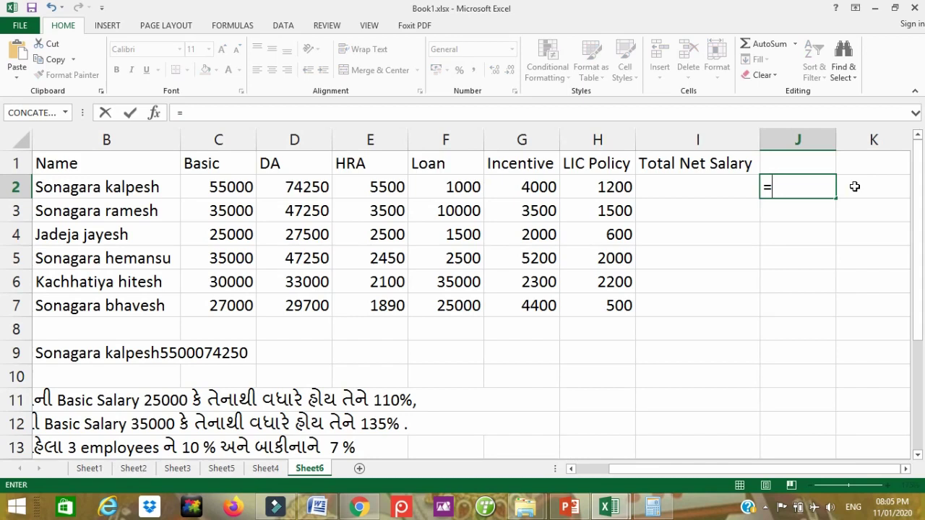
{"action": "type", "text": "le"}
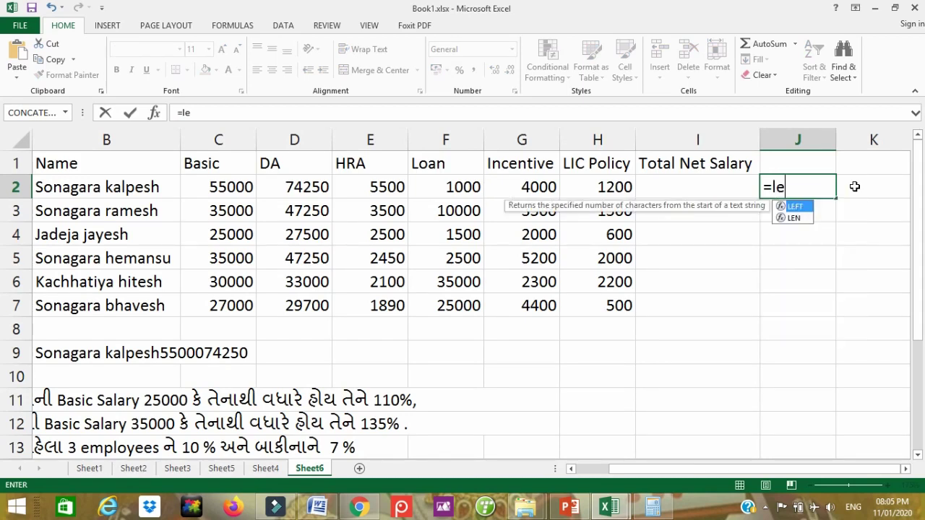
{"action": "type", "text": "ft("}
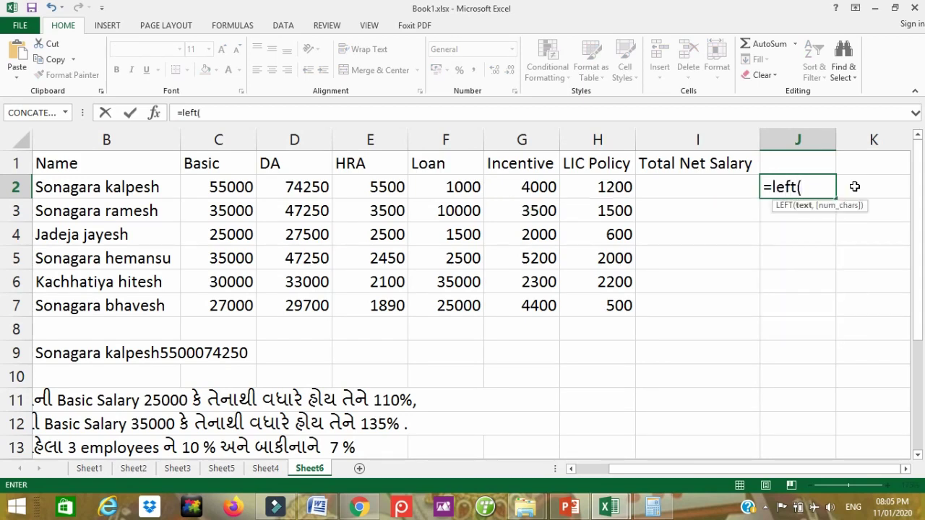
{"action": "left_click", "coordinate": [84, 281]}
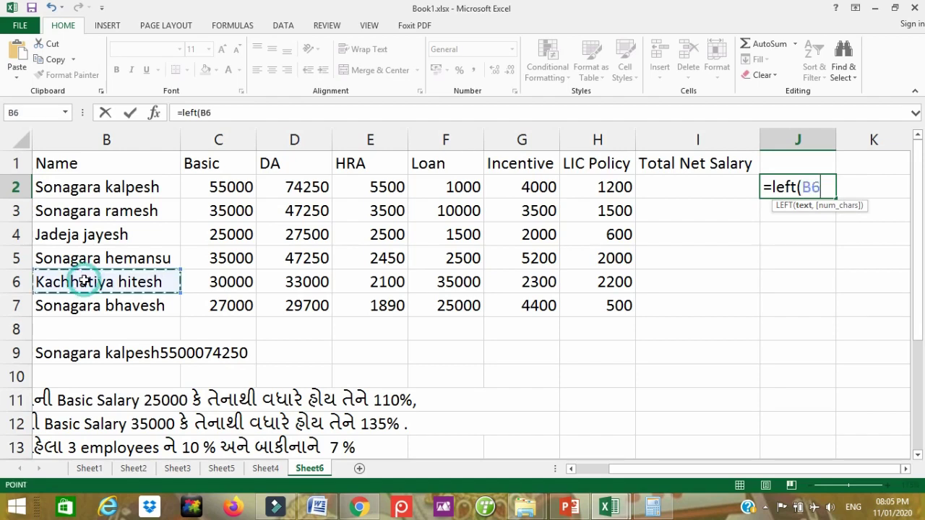
{"action": "type", "text": ",3"}
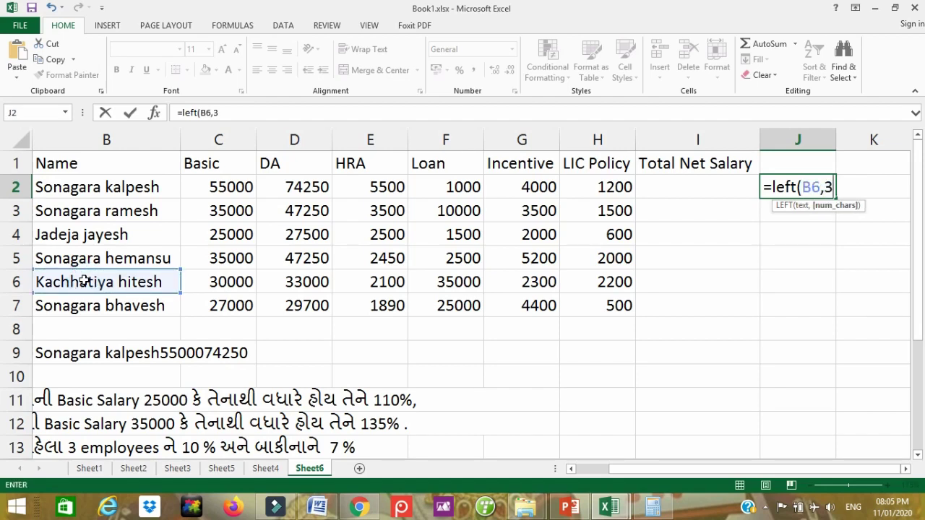
{"action": "key", "text": "Return"}
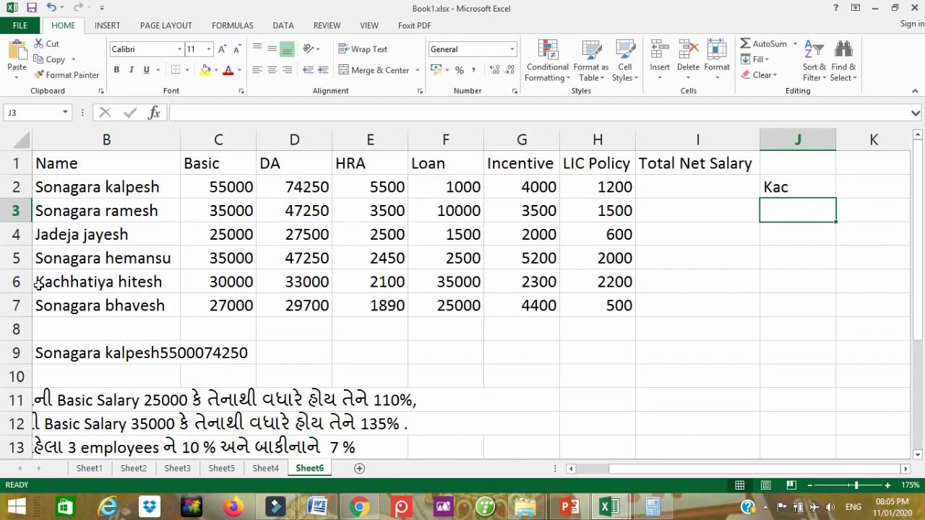
Start the Total Net Salary formula in cell I2 by adding the basic, DA, HRA and incentive cells C2, D2, E2 and G2
{"action": "scroll", "coordinate": [187, 331], "scroll_direction": "down", "scroll_amount": 2}
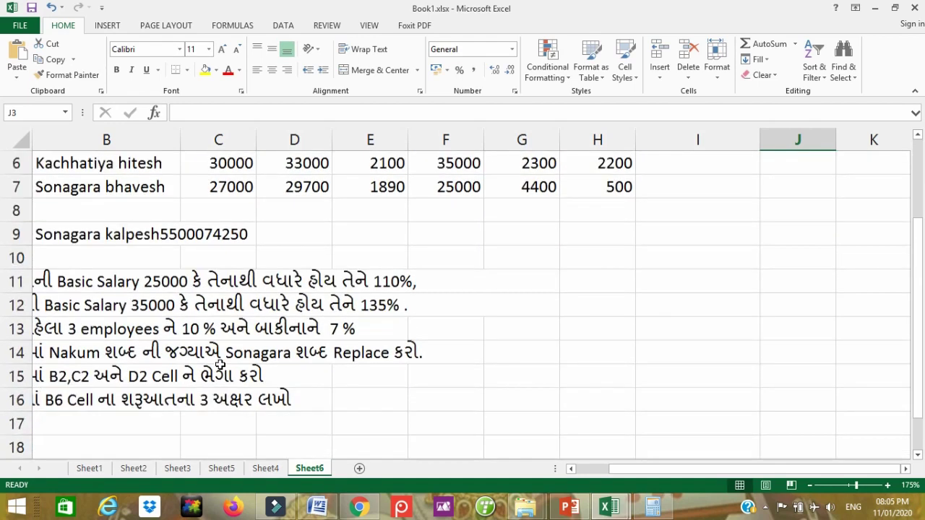
{"action": "scroll", "coordinate": [220, 365], "scroll_direction": "up", "scroll_amount": 2}
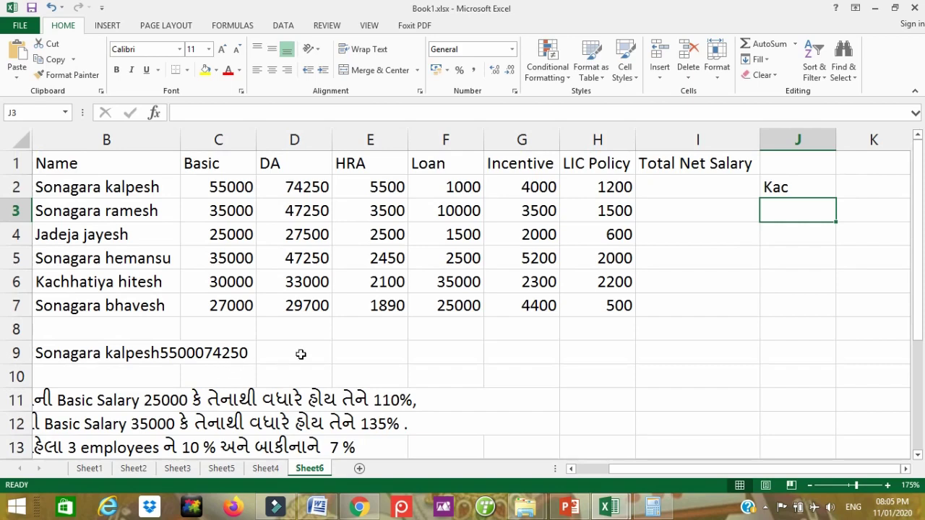
{"action": "left_click", "coordinate": [676, 182]}
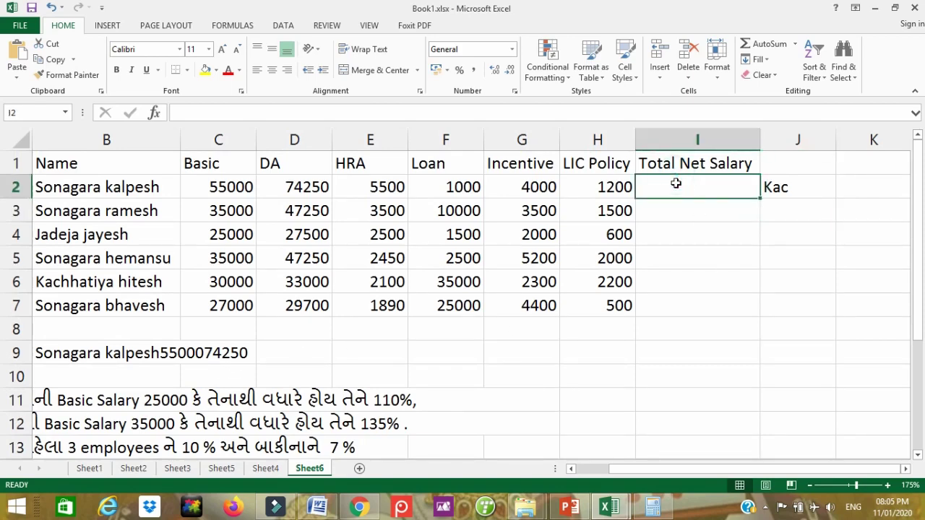
{"action": "type", "text": "="}
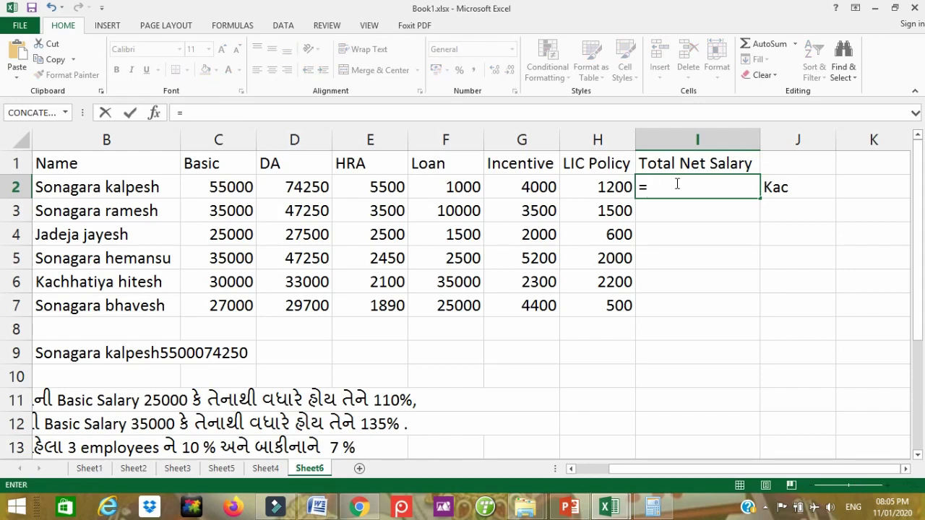
{"action": "left_click", "coordinate": [229, 195]}
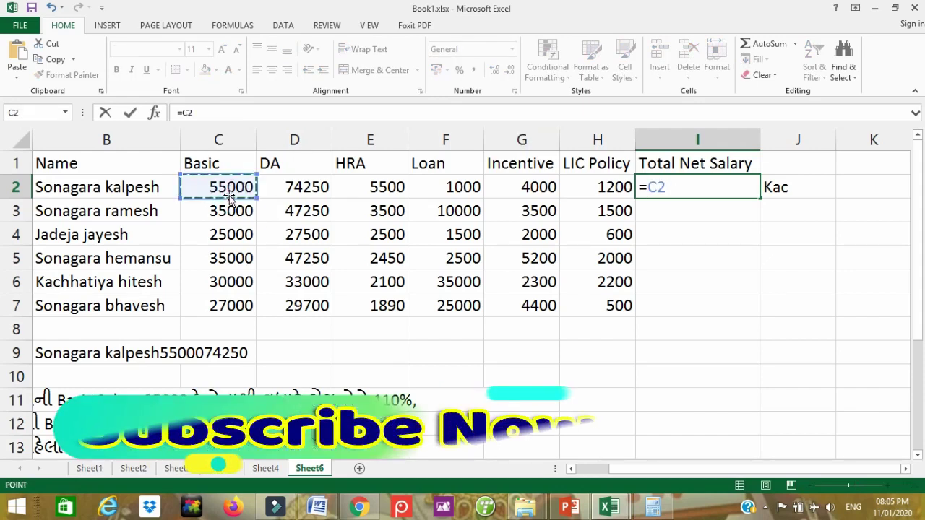
{"action": "type", "text": "+"}
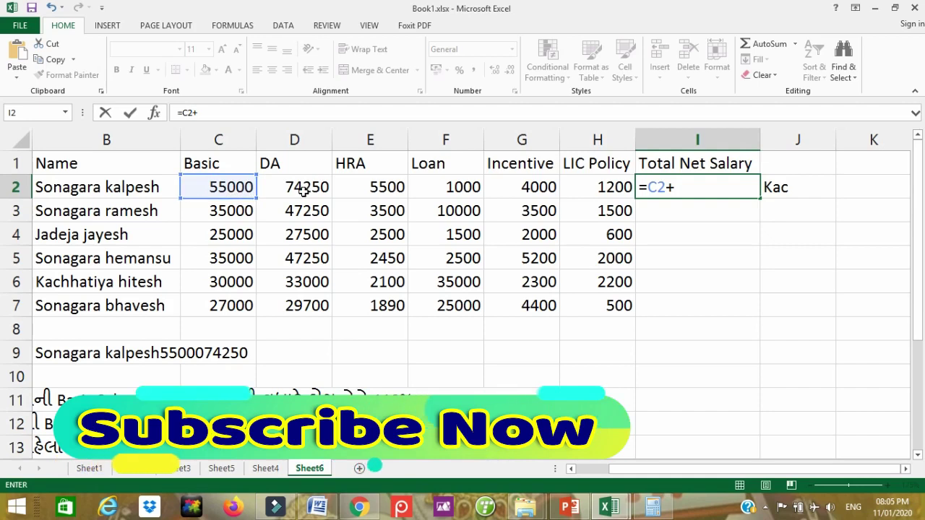
{"action": "left_click", "coordinate": [300, 188]}
{"action": "type", "text": "+"}
{"action": "left_click", "coordinate": [377, 188]}
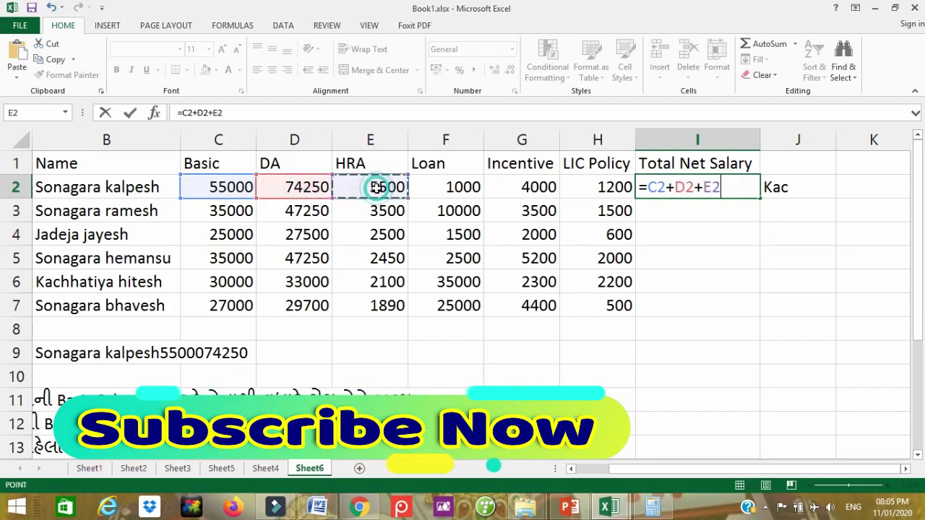
{"action": "type", "text": "+"}
{"action": "left_click", "coordinate": [527, 187]}
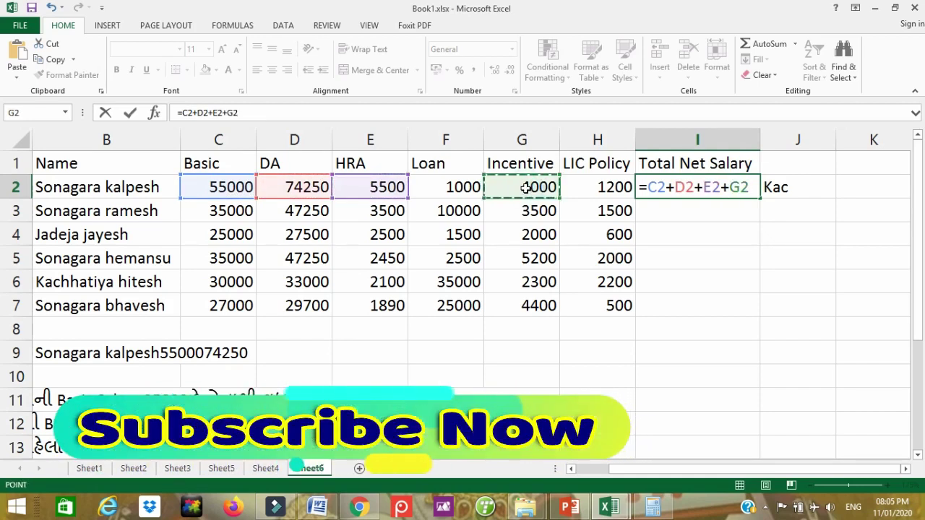
Complete the I2 formula by subtracting the loan F2 and LIC policy H2, and fill it down to I7
{"action": "type", "text": "-"}
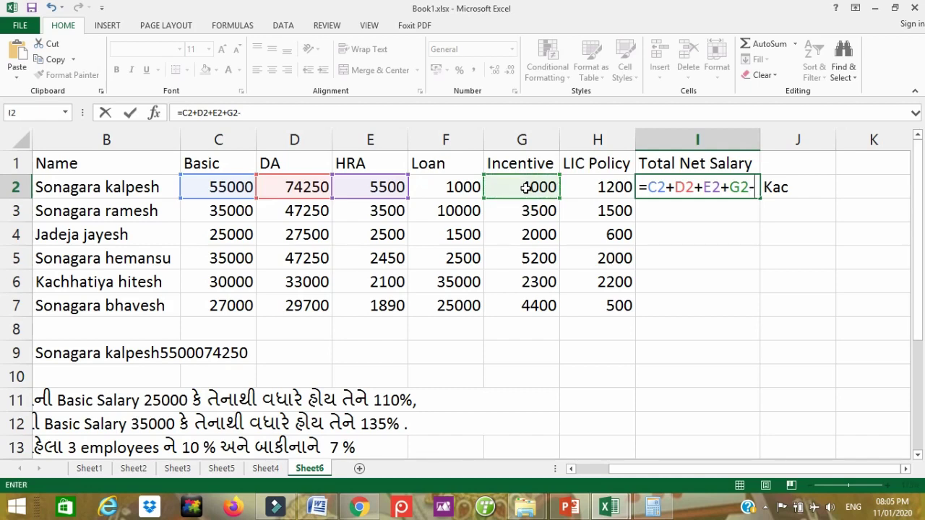
{"action": "left_click", "coordinate": [463, 187]}
{"action": "type", "text": "-"}
{"action": "left_click", "coordinate": [608, 188]}
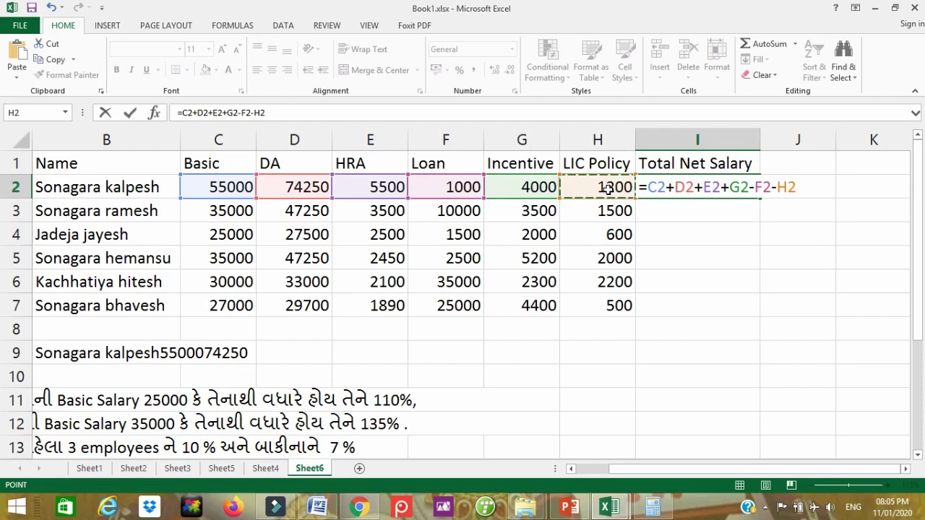
{"action": "key", "text": "Return"}
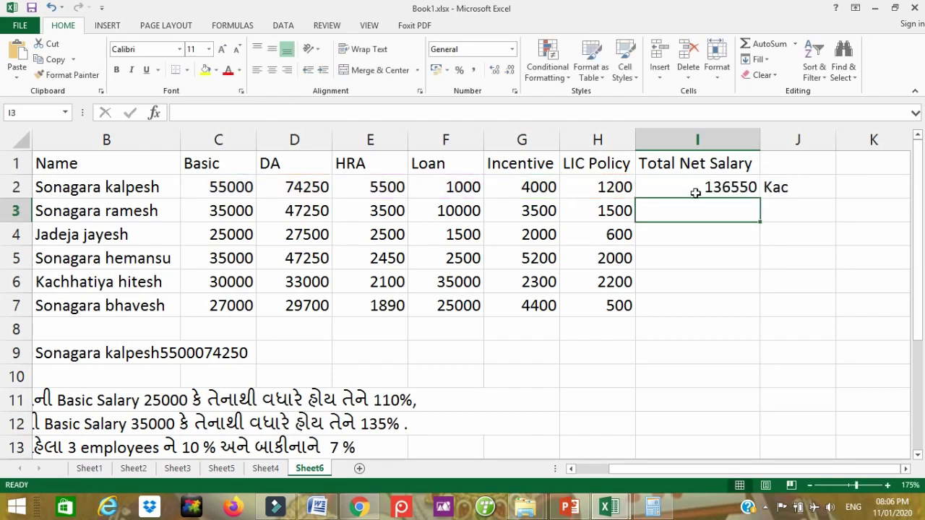
{"action": "left_click", "coordinate": [695, 192]}
{"action": "left_click_drag", "start_coordinate": [761, 202], "coordinate": [759, 315]}
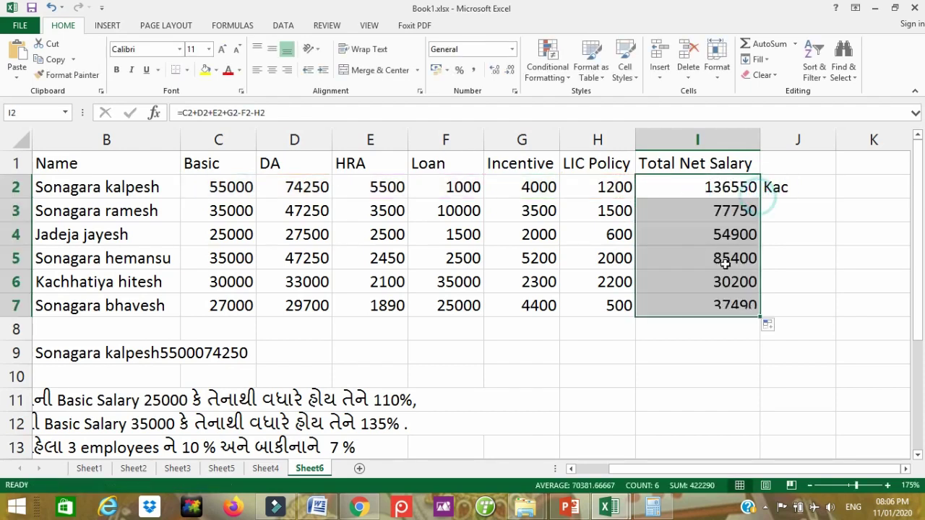
Total the net salaries in cell I8 with a SUM formula over I2:I7
{"action": "left_click", "coordinate": [671, 323]}
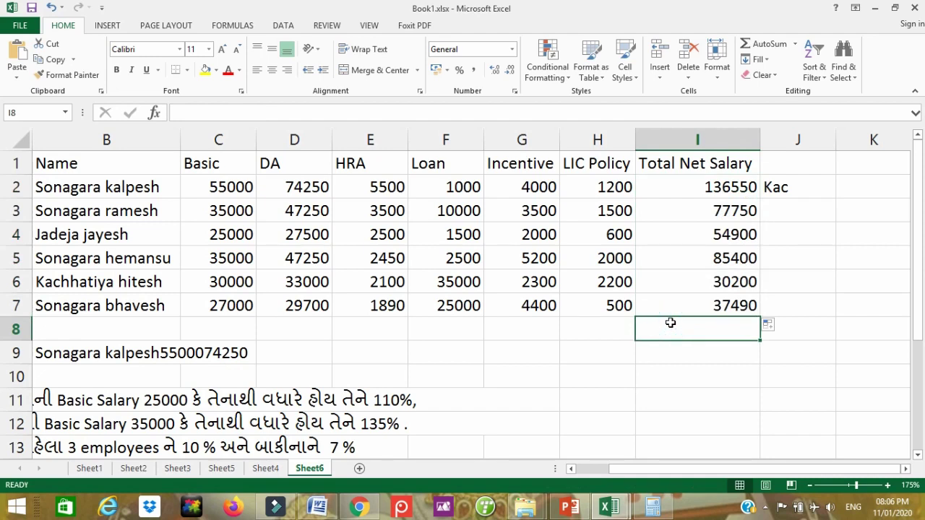
{"action": "type", "text": "=sum"}
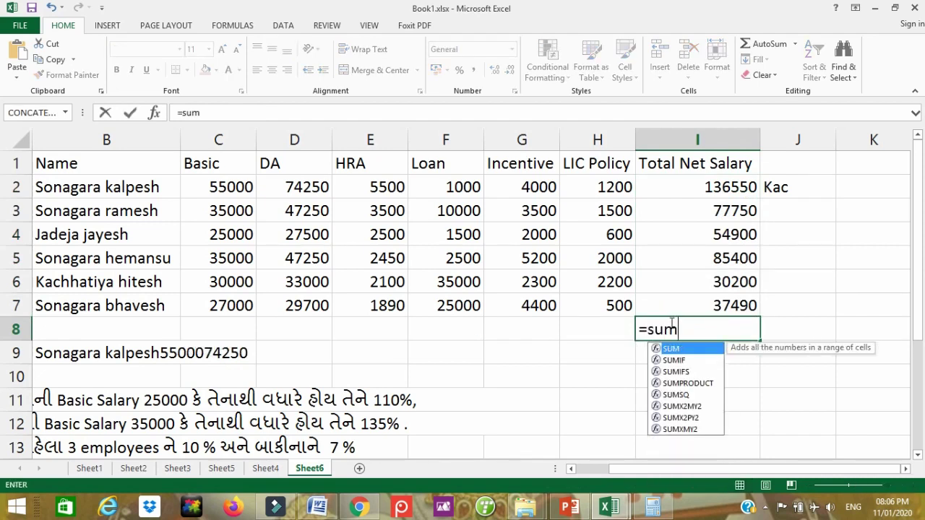
{"action": "type", "text": "("}
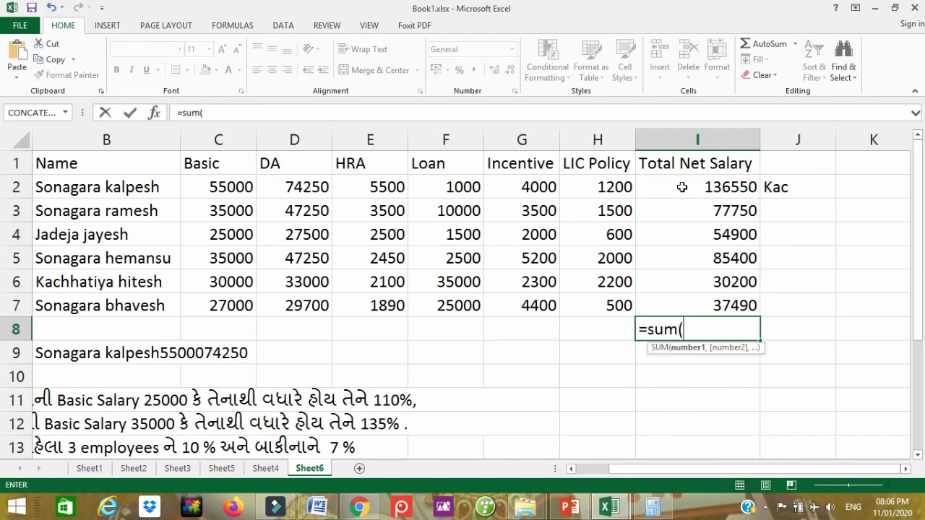
{"action": "left_click_drag", "start_coordinate": [681, 187], "coordinate": [687, 295]}
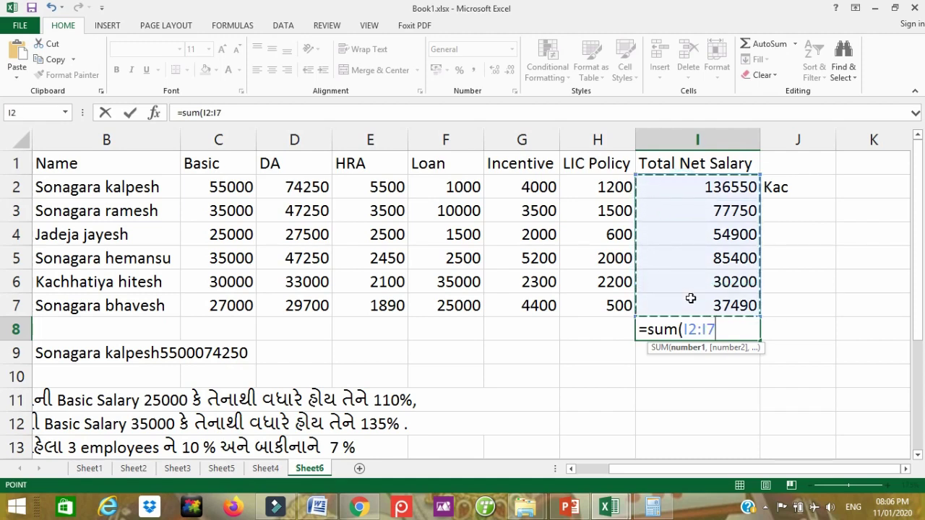
{"action": "key", "text": "Return"}
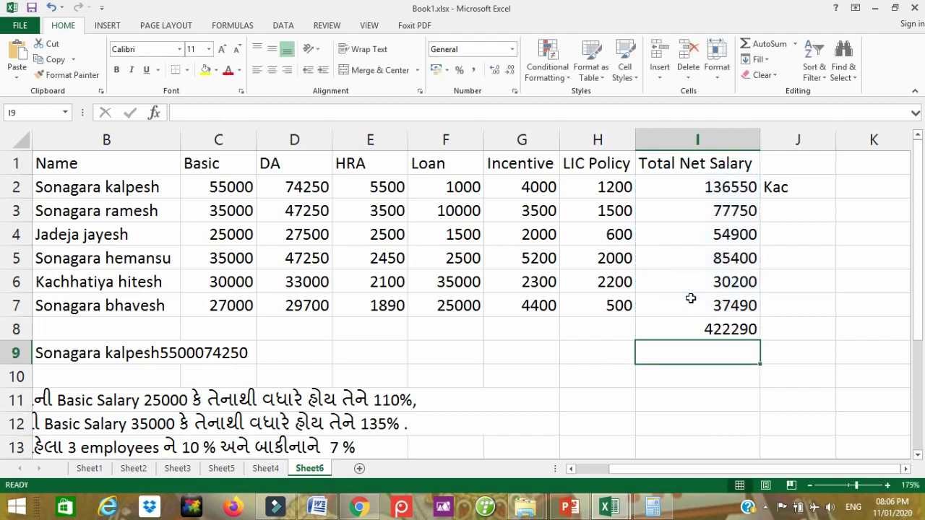
Label the total by entering Total Net Salary in cell H8
{"action": "left_click", "coordinate": [566, 334]}
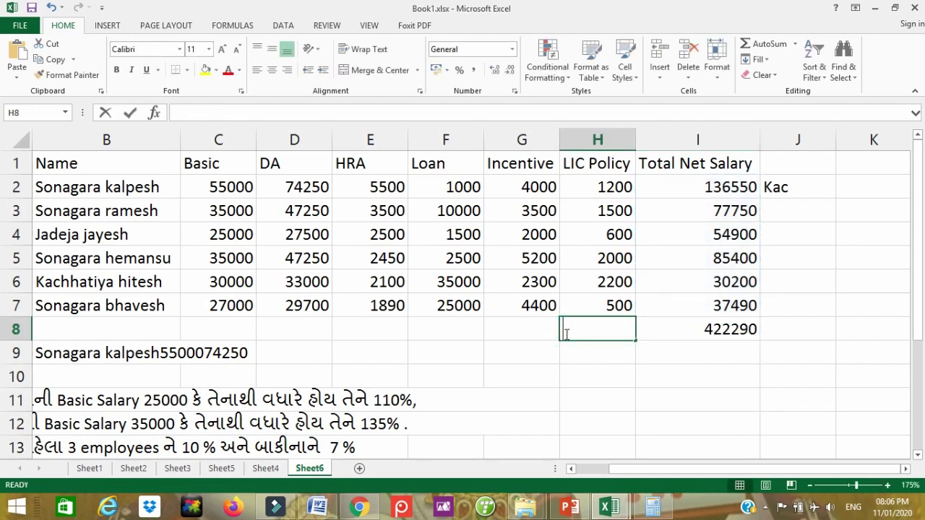
{"action": "type", "text": "Total"}
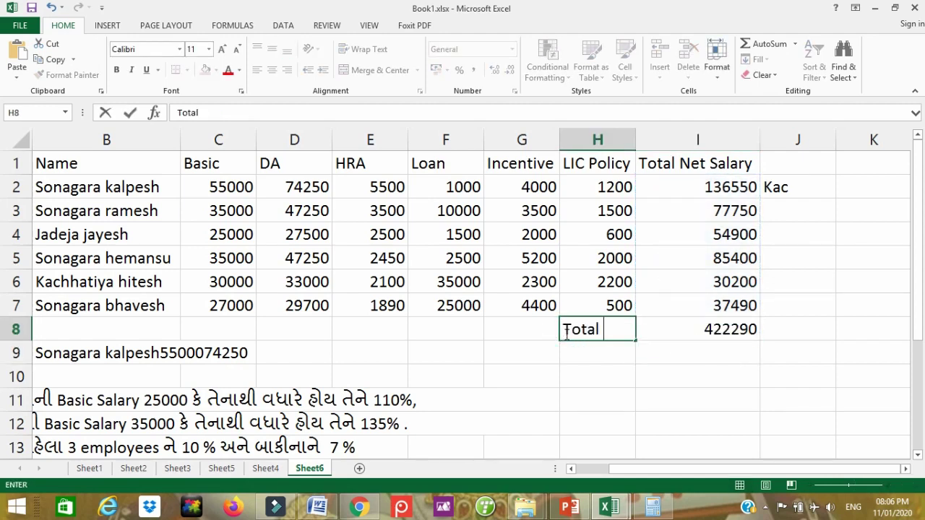
{"action": "type", "text": " Net Salary"}
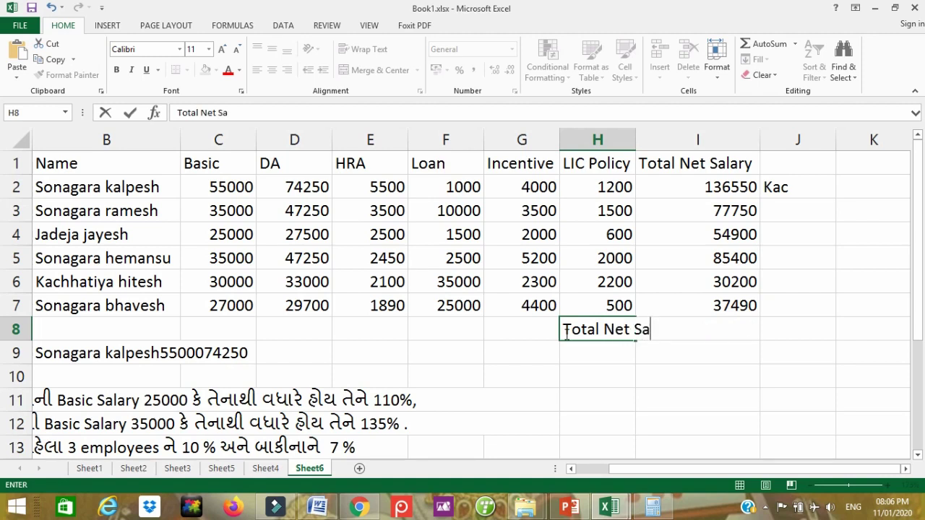
{"action": "left_click", "coordinate": [571, 378]}
{"action": "left_click", "coordinate": [694, 254]}
Apply all borders to the range B1:I8 and align its contents vertically to the middle
{"action": "left_click_drag", "start_coordinate": [58, 165], "coordinate": [710, 337]}
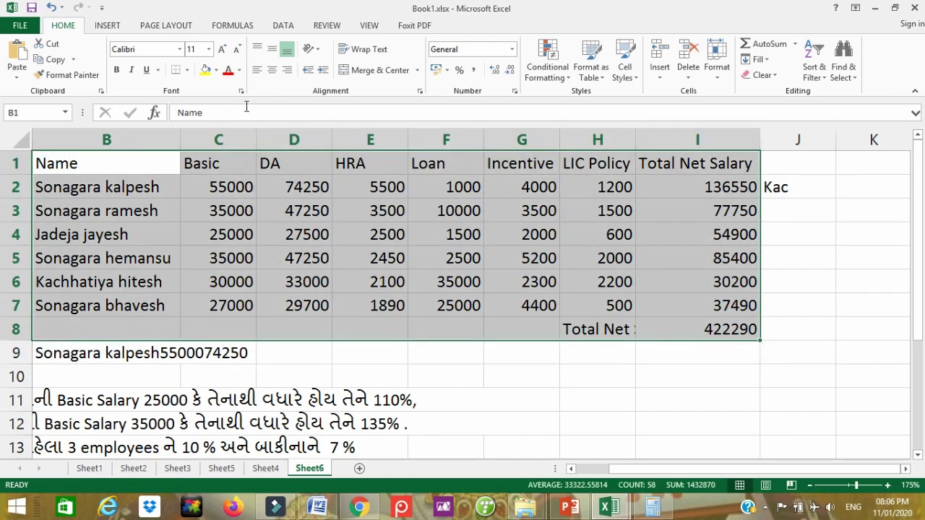
{"action": "left_click", "coordinate": [186, 70]}
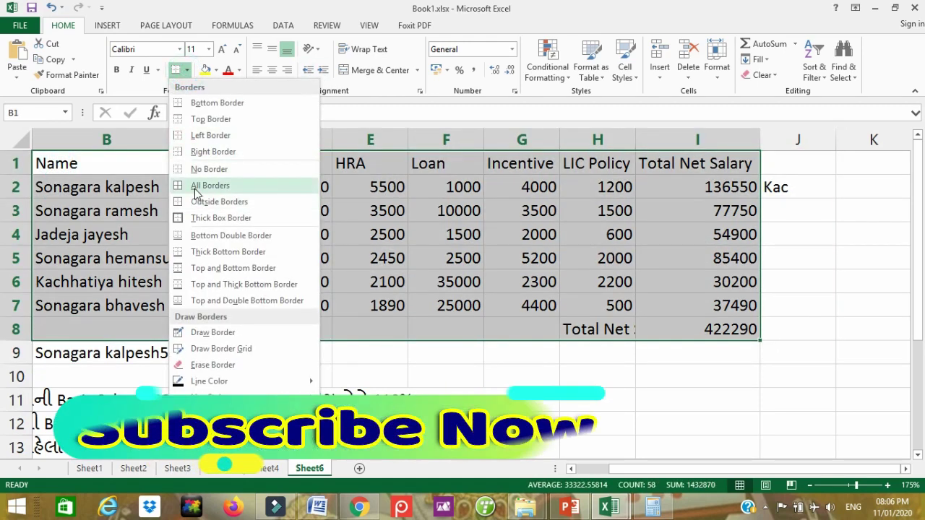
{"action": "left_click", "coordinate": [195, 189]}
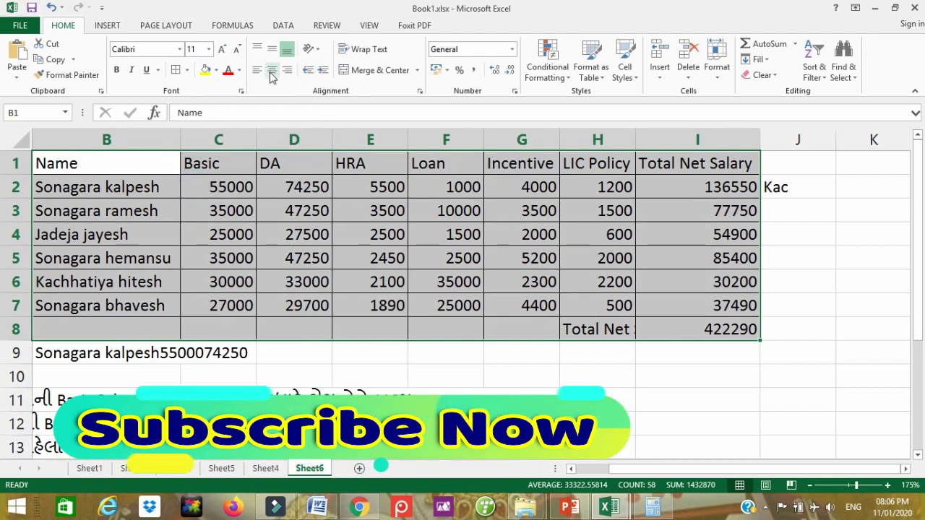
{"action": "left_click", "coordinate": [271, 70]}
{"action": "left_click", "coordinate": [256, 71]}
{"action": "left_click", "coordinate": [257, 70]}
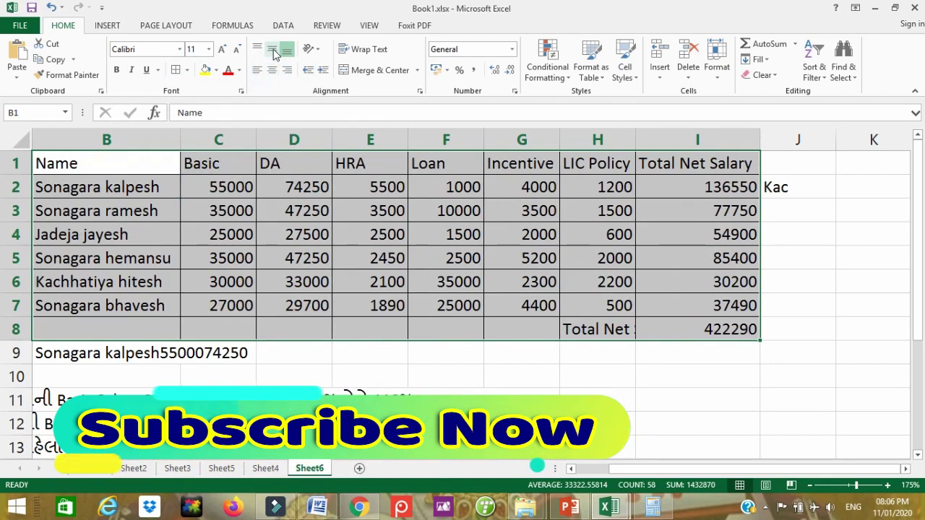
{"action": "left_click", "coordinate": [274, 52]}
{"action": "left_click", "coordinate": [304, 258]}
Merge cells B8 to H8 and right-align the Total Net Salary label in the merged cell
{"action": "left_click_drag", "start_coordinate": [94, 331], "coordinate": [598, 329]}
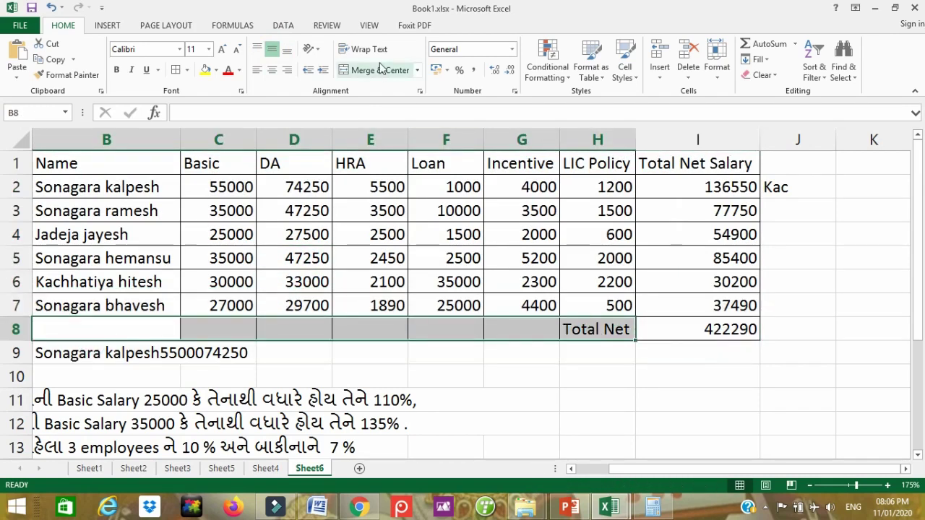
{"action": "left_click", "coordinate": [380, 70]}
{"action": "left_click", "coordinate": [287, 70]}
{"action": "left_click", "coordinate": [492, 298]}
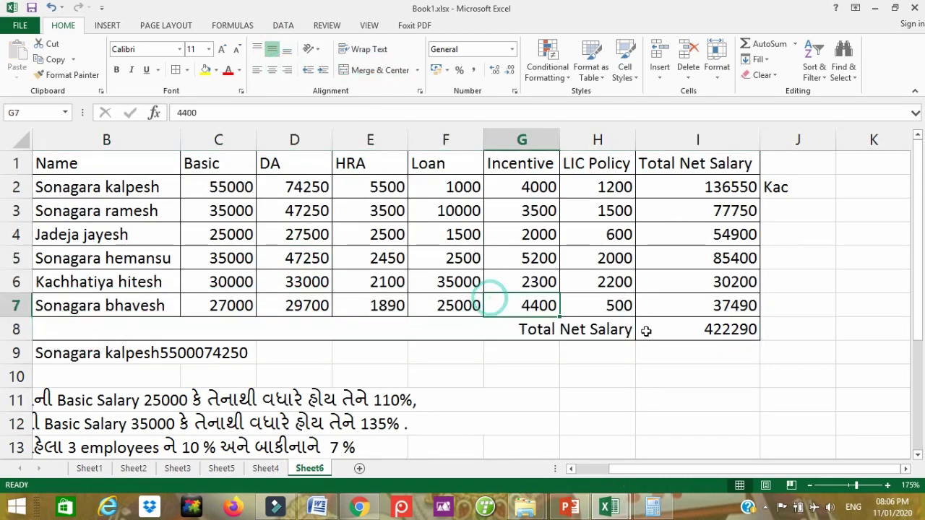
Apply all borders to the range A1:H8 so the Sr.no. column is included in the bordered table
{"action": "left_click", "coordinate": [646, 331]}
{"action": "scroll", "coordinate": [354, 340], "scroll_direction": "down", "scroll_amount": 2}
{"action": "scroll", "coordinate": [327, 346], "scroll_direction": "up", "scroll_amount": 2}
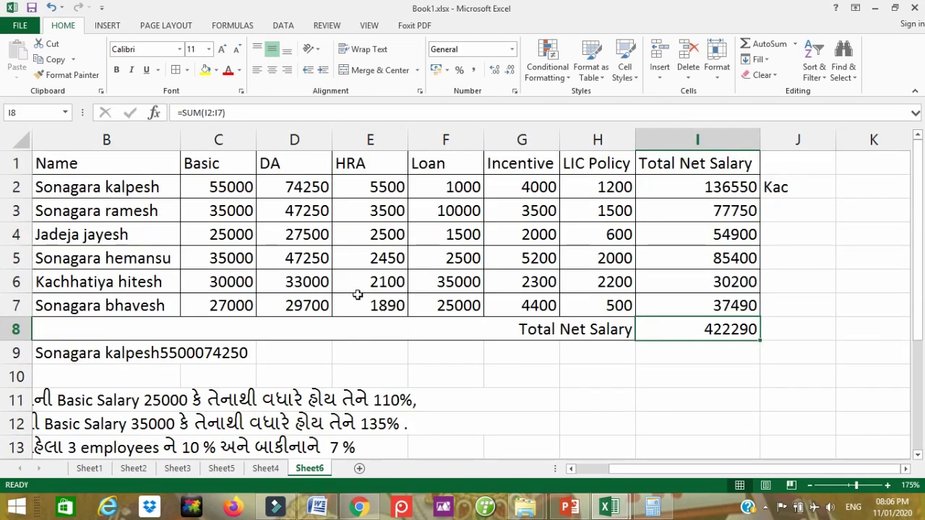
{"action": "scroll", "coordinate": [357, 294], "scroll_direction": "down", "scroll_amount": 2}
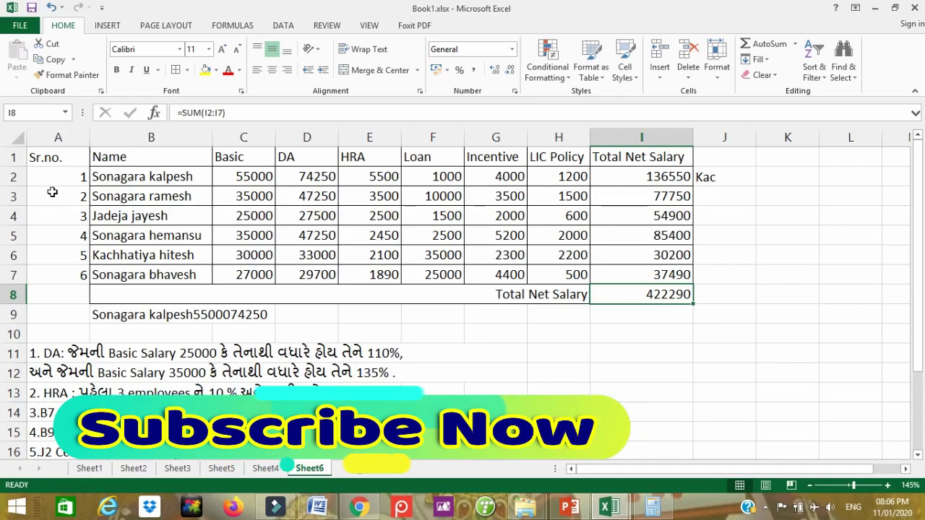
{"action": "left_click_drag", "start_coordinate": [37, 160], "coordinate": [579, 296]}
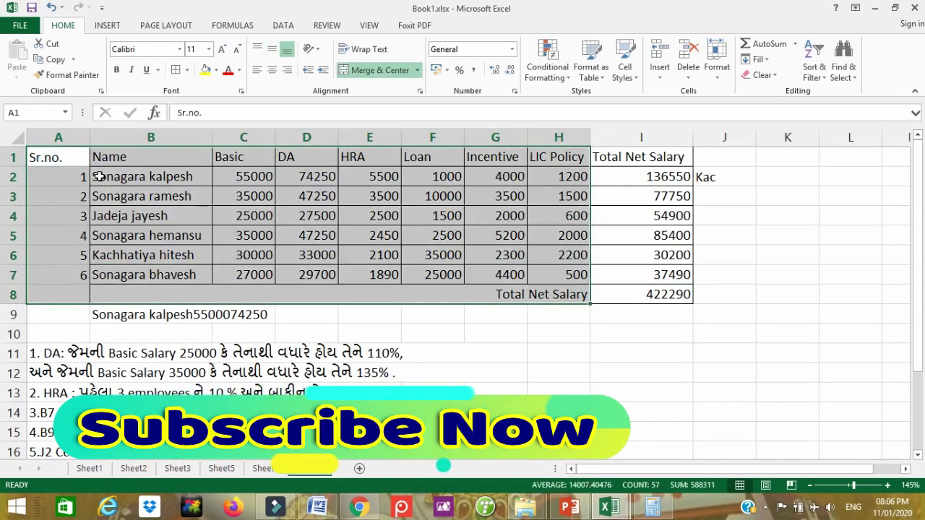
{"action": "left_click", "coordinate": [154, 273]}
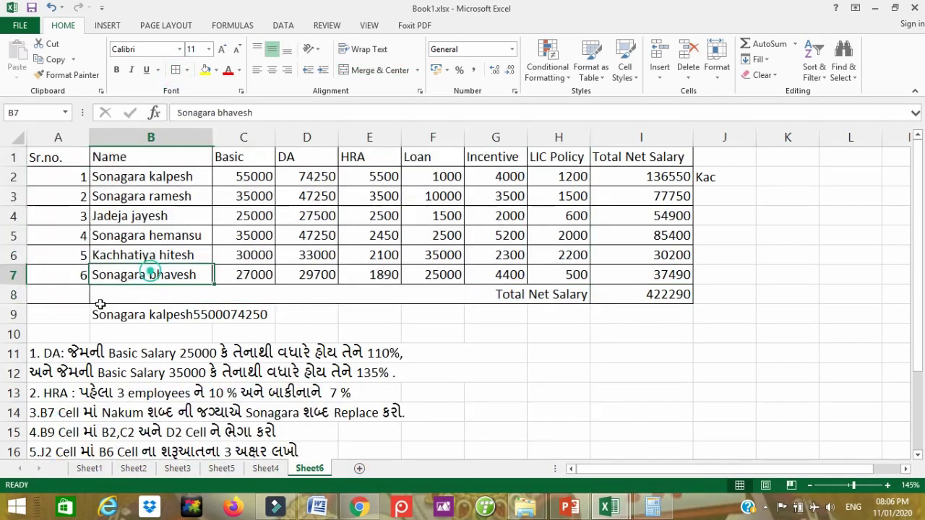
Merge cells A8 to H8 and right-align the Total Net Salary label in the merged cell
{"action": "left_click", "coordinate": [190, 292]}
{"action": "left_click_drag", "start_coordinate": [189, 292], "coordinate": [572, 294]}
{"action": "left_click", "coordinate": [374, 71]}
{"action": "left_click", "coordinate": [287, 71]}
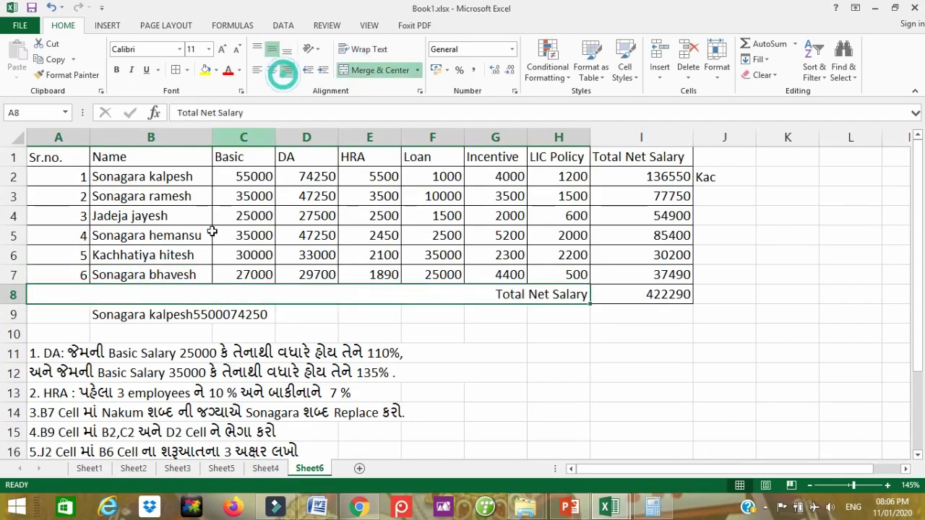
{"action": "left_click", "coordinate": [210, 232]}
Center the contents of the range A1:I7 horizontally and align them vertically to the middle
{"action": "left_click_drag", "start_coordinate": [56, 162], "coordinate": [620, 272]}
{"action": "left_click", "coordinate": [271, 71]}
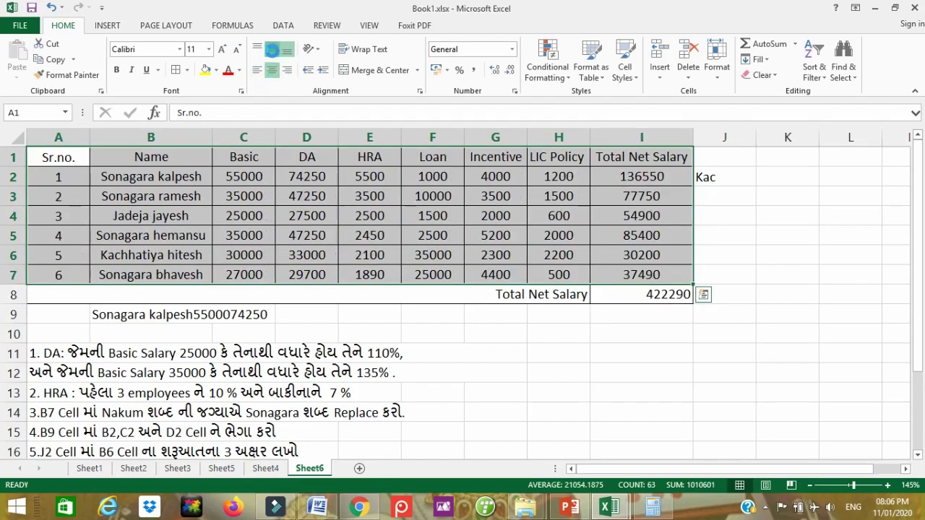
{"action": "left_click", "coordinate": [438, 175]}
Find the maximum net salary in cell E10 with a MAX formula over I2:I7, as task 6 asks
{"action": "scroll", "coordinate": [351, 297], "scroll_direction": "down", "scroll_amount": 3}
{"action": "left_click", "coordinate": [150, 432]}
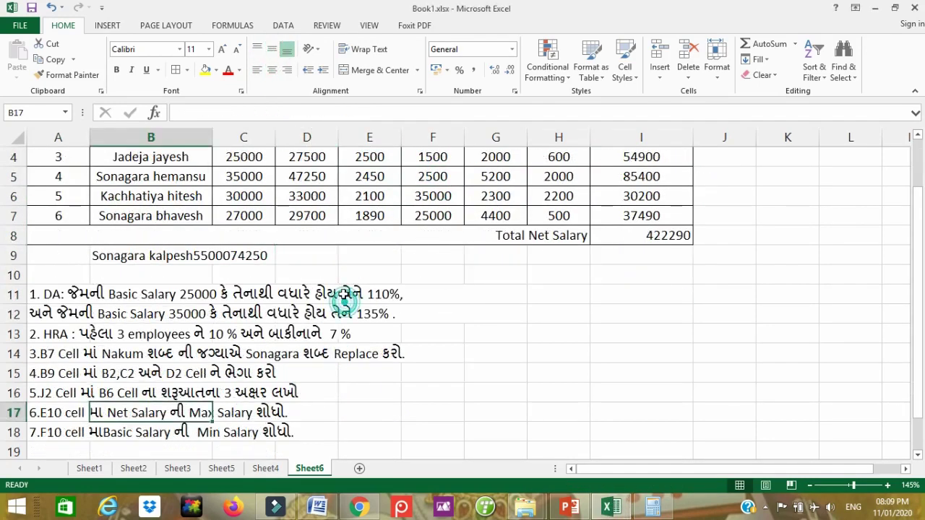
{"action": "scroll", "coordinate": [263, 245], "scroll_direction": "up", "scroll_amount": 3}
{"action": "scroll", "coordinate": [394, 290], "scroll_direction": "down", "scroll_amount": 3}
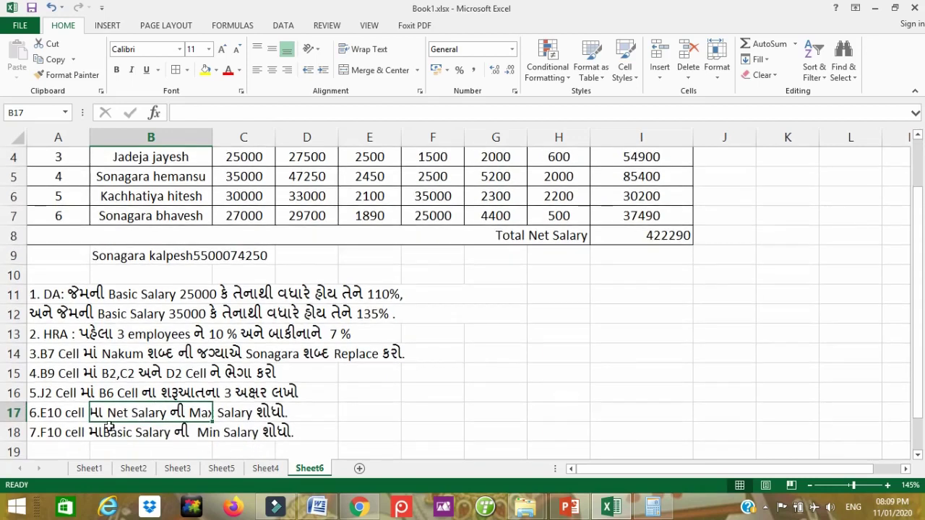
{"action": "left_click", "coordinate": [64, 417]}
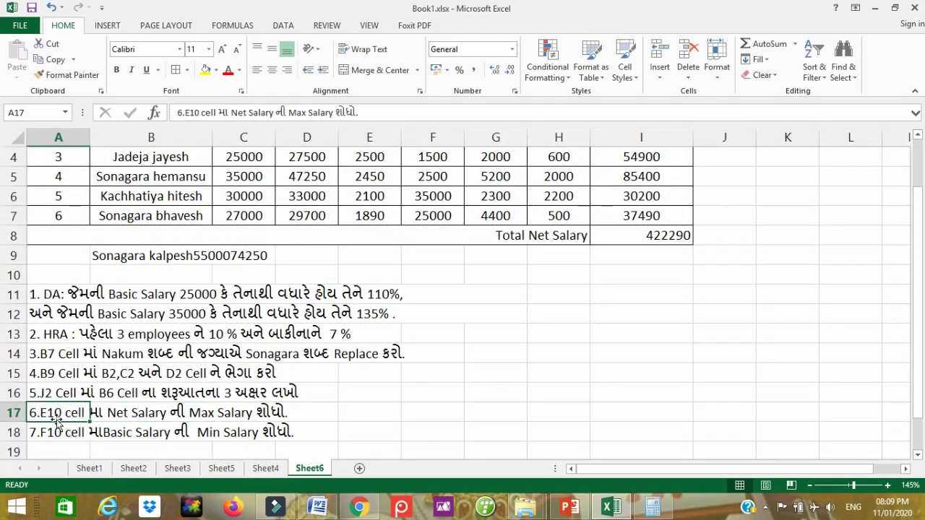
{"action": "left_click", "coordinate": [352, 268]}
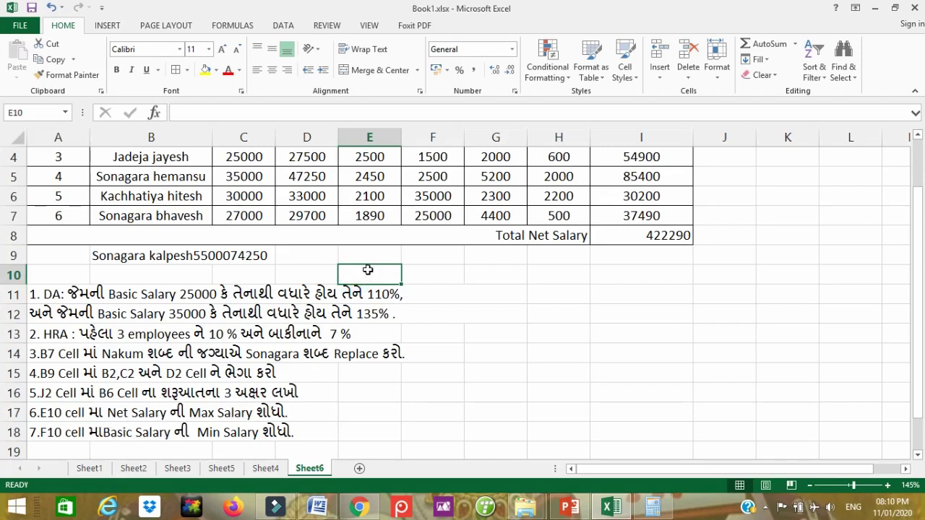
{"action": "type", "text": "="}
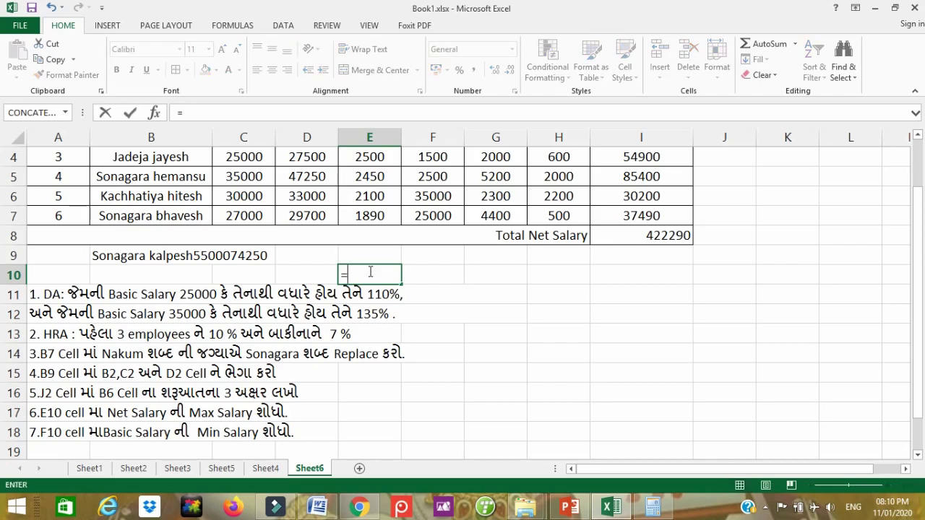
{"action": "type", "text": "max"}
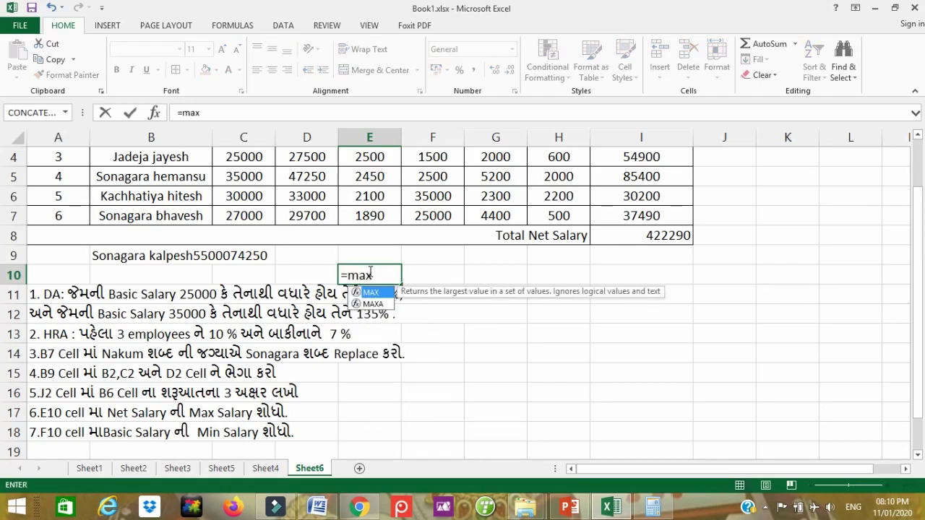
{"action": "type", "text": "("}
{"action": "scroll", "coordinate": [636, 239], "scroll_direction": "up", "scroll_amount": 1}
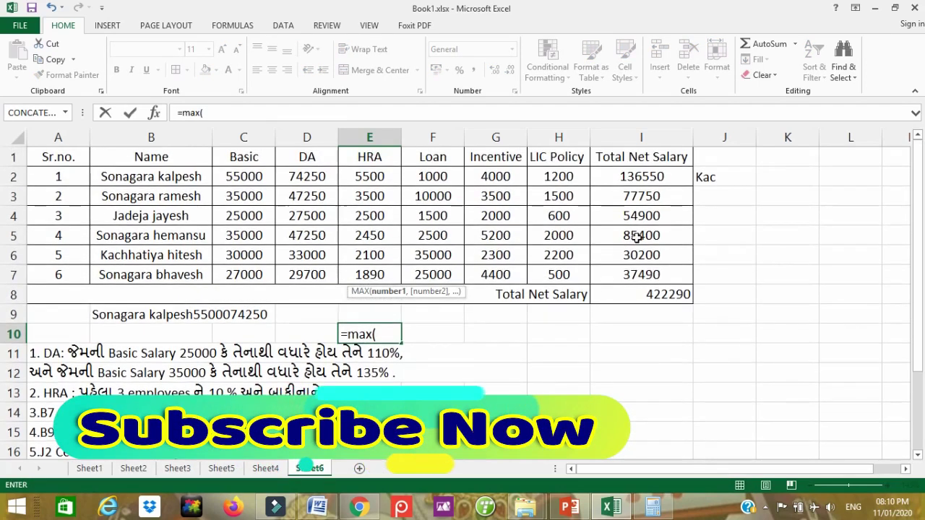
{"action": "left_click_drag", "start_coordinate": [626, 176], "coordinate": [631, 276]}
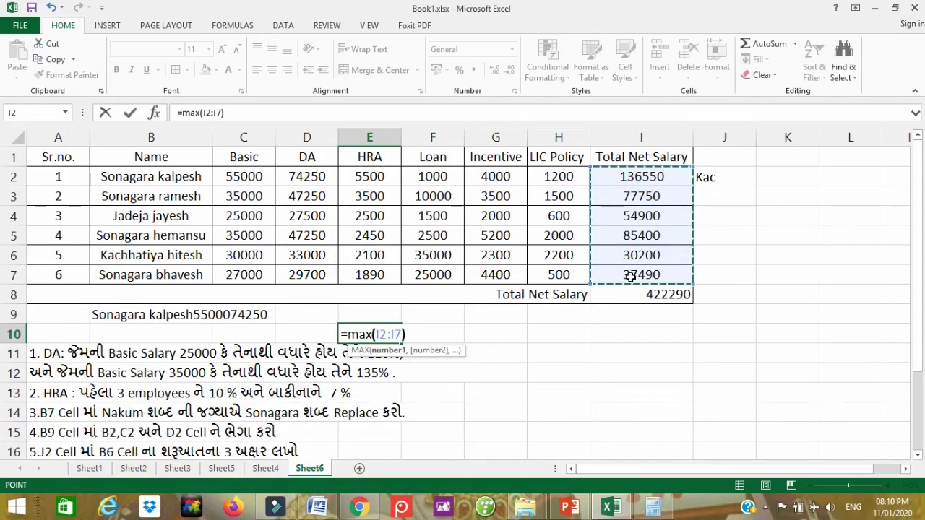
{"action": "type", "text": ")"}
{"action": "key", "text": "Return"}
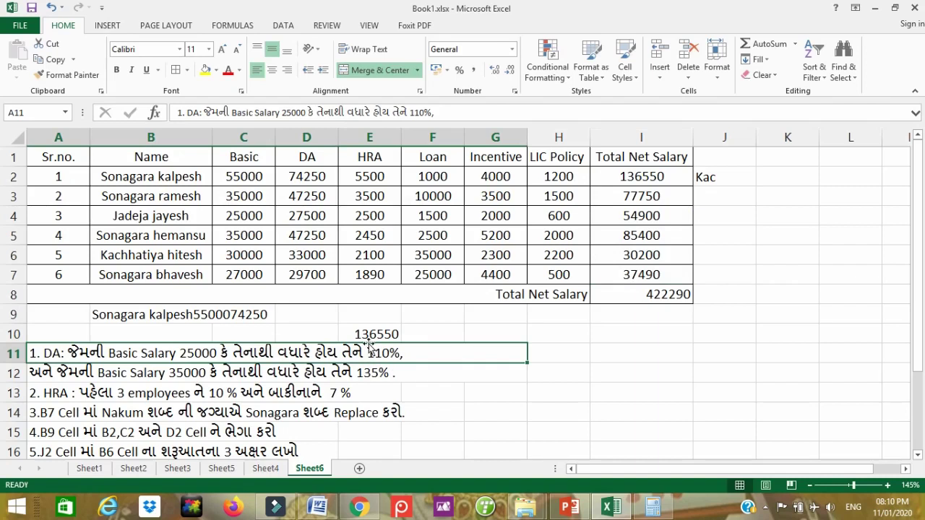
Fill the maximum salary cell E10 with the standard green color
{"action": "left_click", "coordinate": [365, 335]}
{"action": "left_click", "coordinate": [240, 71]}
{"action": "left_click", "coordinate": [216, 71]}
{"action": "left_click", "coordinate": [216, 71]}
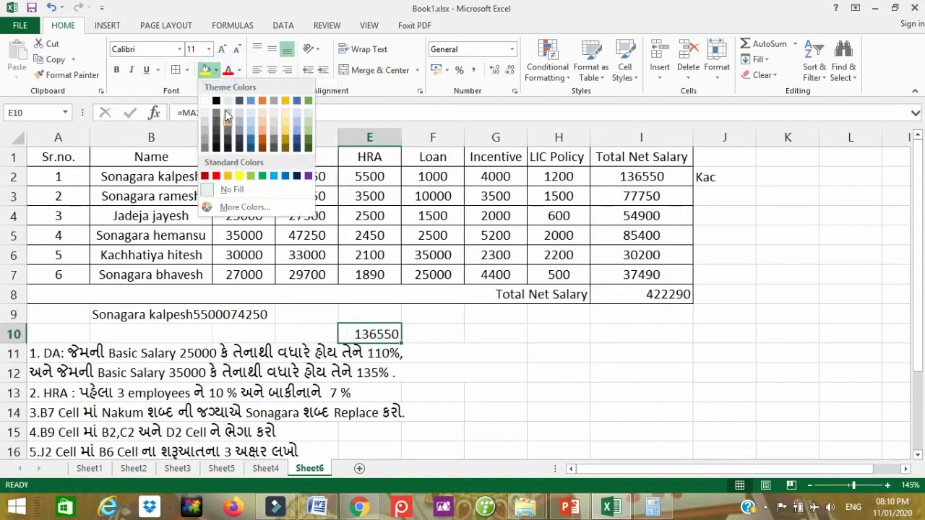
{"action": "left_click", "coordinate": [254, 176]}
{"action": "left_click", "coordinate": [458, 411]}
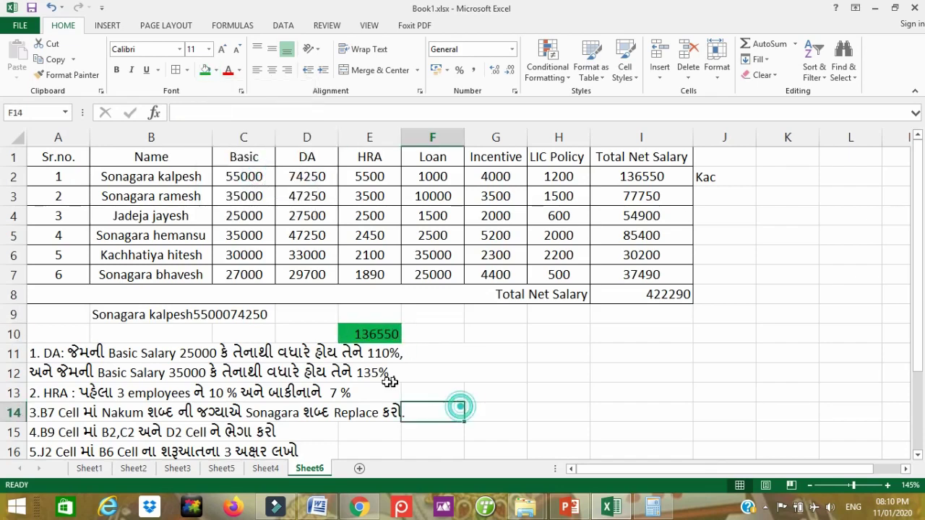
Find the minimum basic salary in cell F10 with a MIN formula over C2:C7, as task 7 asks
{"action": "scroll", "coordinate": [112, 383], "scroll_direction": "down", "scroll_amount": 2}
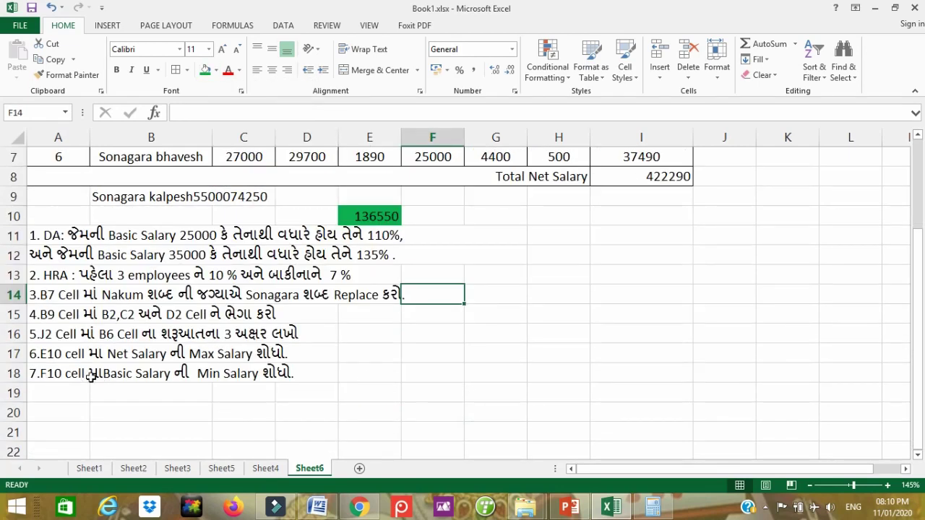
{"action": "left_click", "coordinate": [419, 218]}
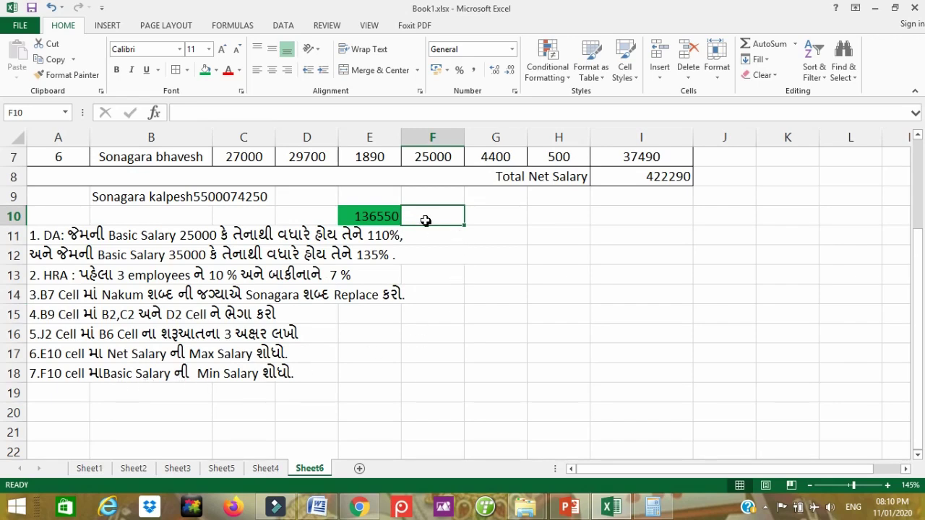
{"action": "scroll", "coordinate": [438, 228], "scroll_direction": "up", "scroll_amount": 2}
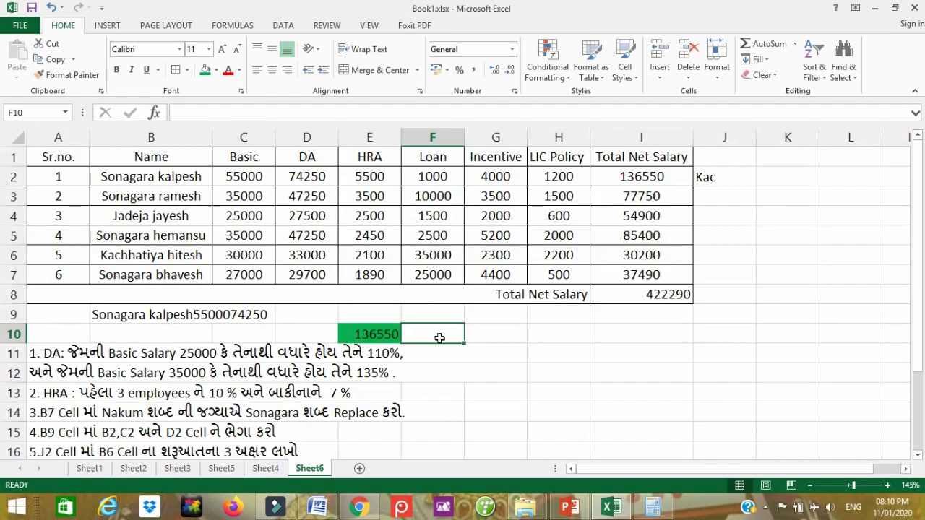
{"action": "type", "text": "="}
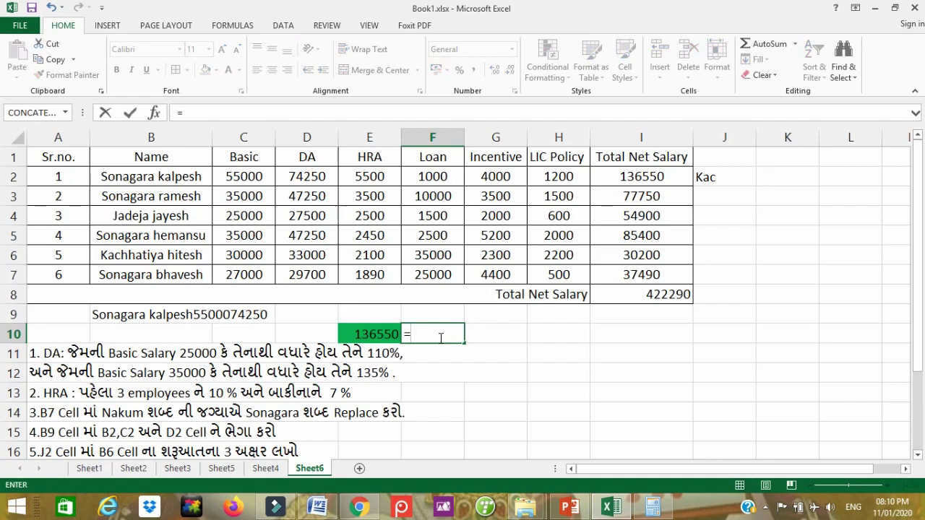
{"action": "type", "text": "min("}
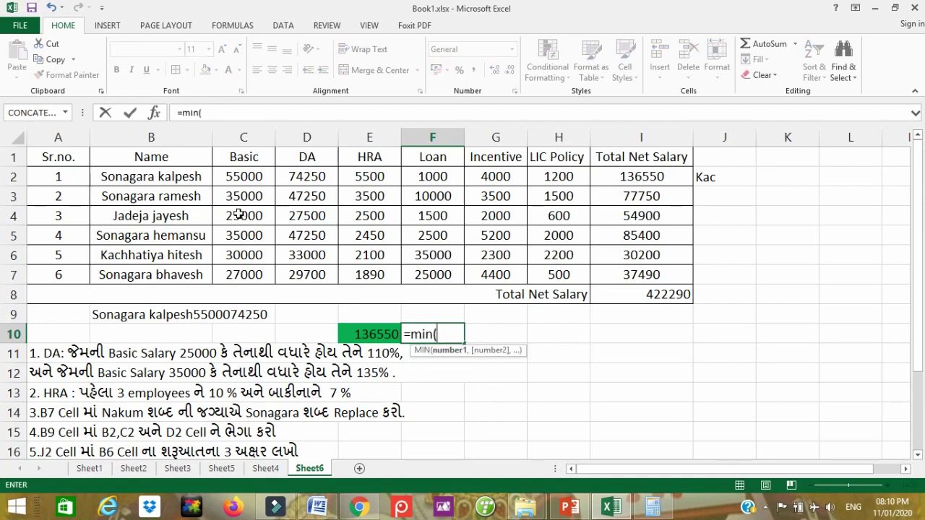
{"action": "left_click_drag", "start_coordinate": [229, 176], "coordinate": [231, 270]}
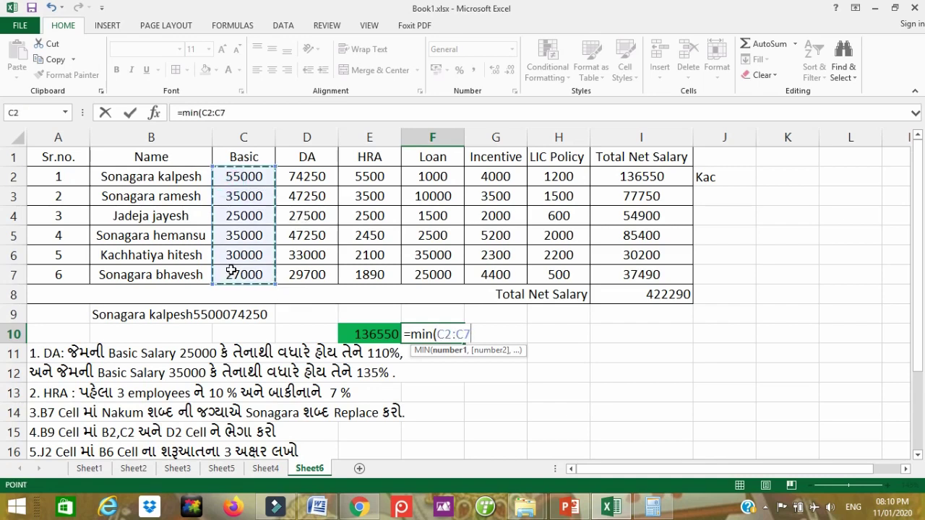
{"action": "type", "text": ")"}
{"action": "key", "text": "Return"}
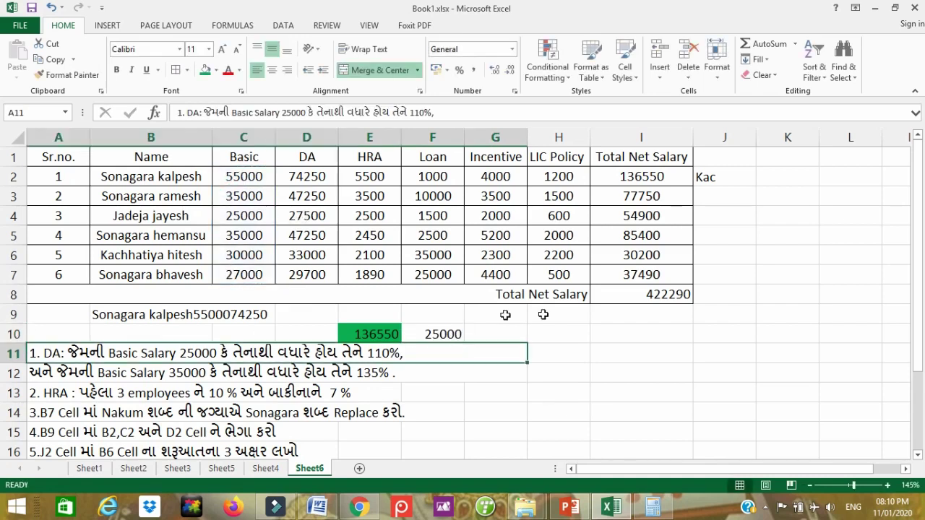
Fill the minimum salary cell F10 with the standard orange color
{"action": "left_click", "coordinate": [443, 337]}
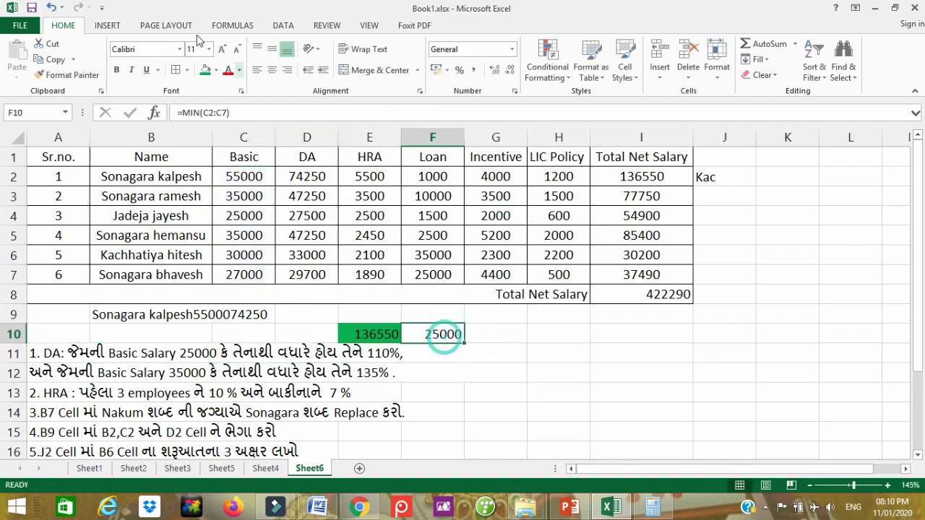
{"action": "left_click", "coordinate": [211, 72]}
{"action": "left_click", "coordinate": [215, 70]}
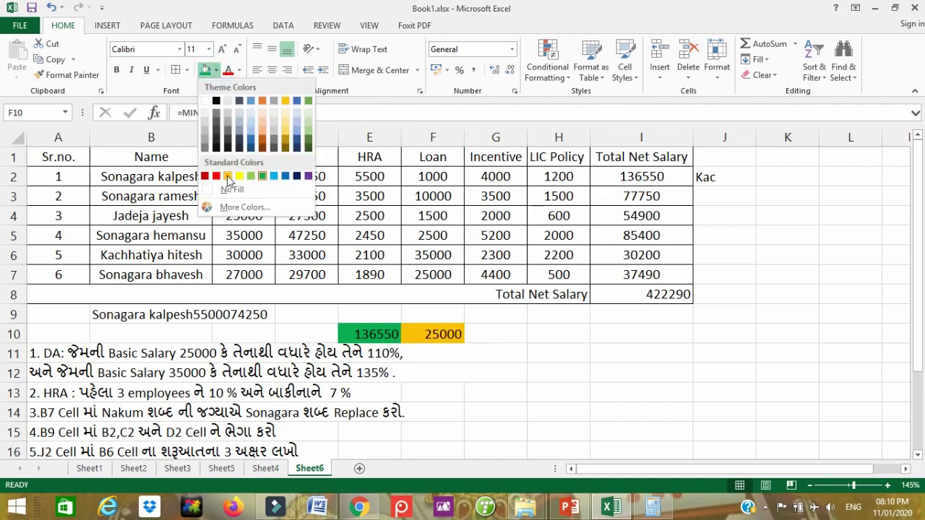
{"action": "left_click", "coordinate": [226, 177]}
{"action": "left_click", "coordinate": [577, 393]}
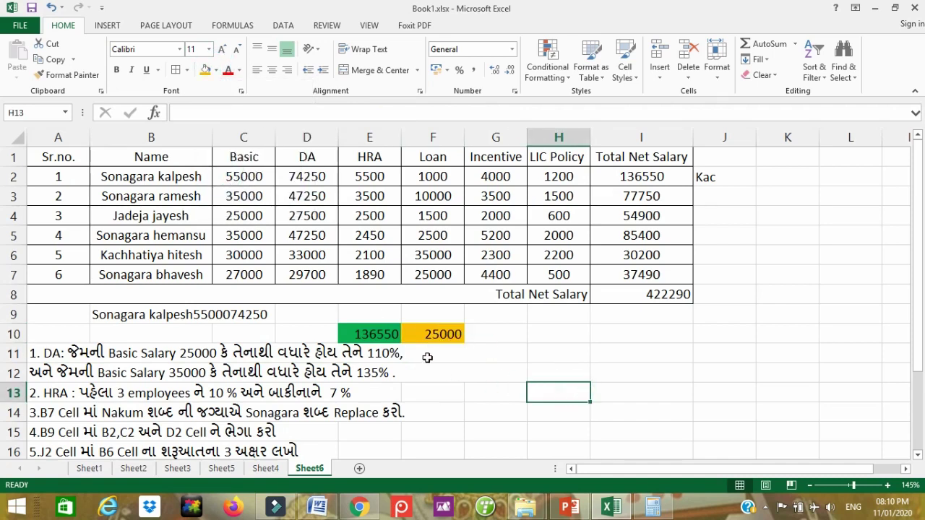
{"action": "scroll", "coordinate": [406, 372], "scroll_direction": "down", "scroll_amount": 1}
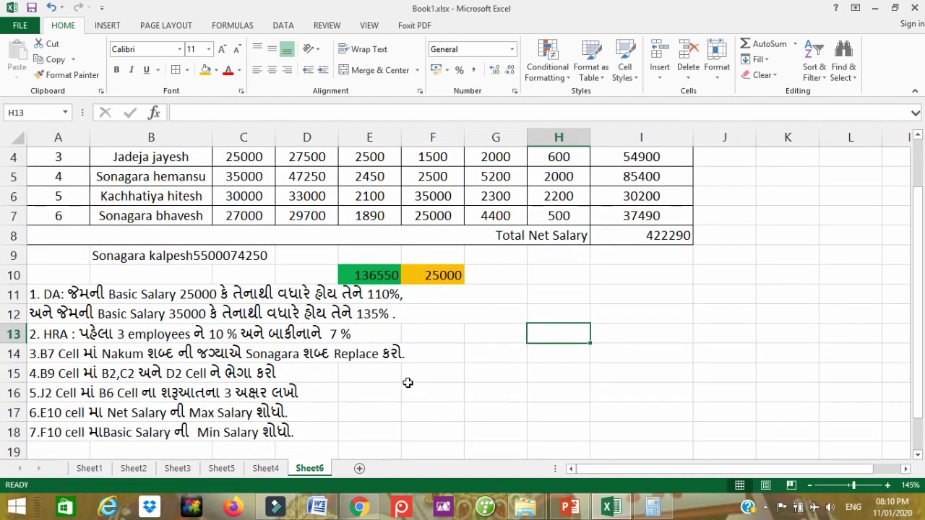
{"action": "scroll", "coordinate": [408, 383], "scroll_direction": "up", "scroll_amount": 1}
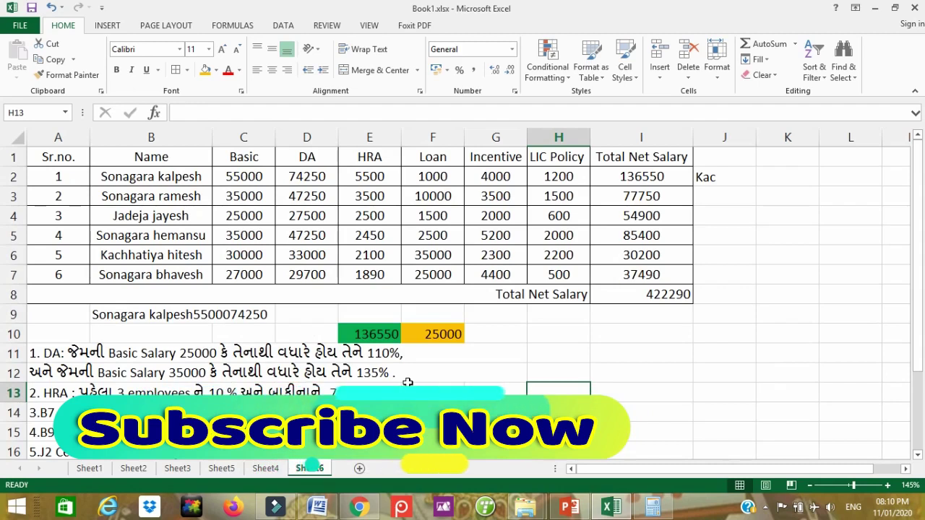